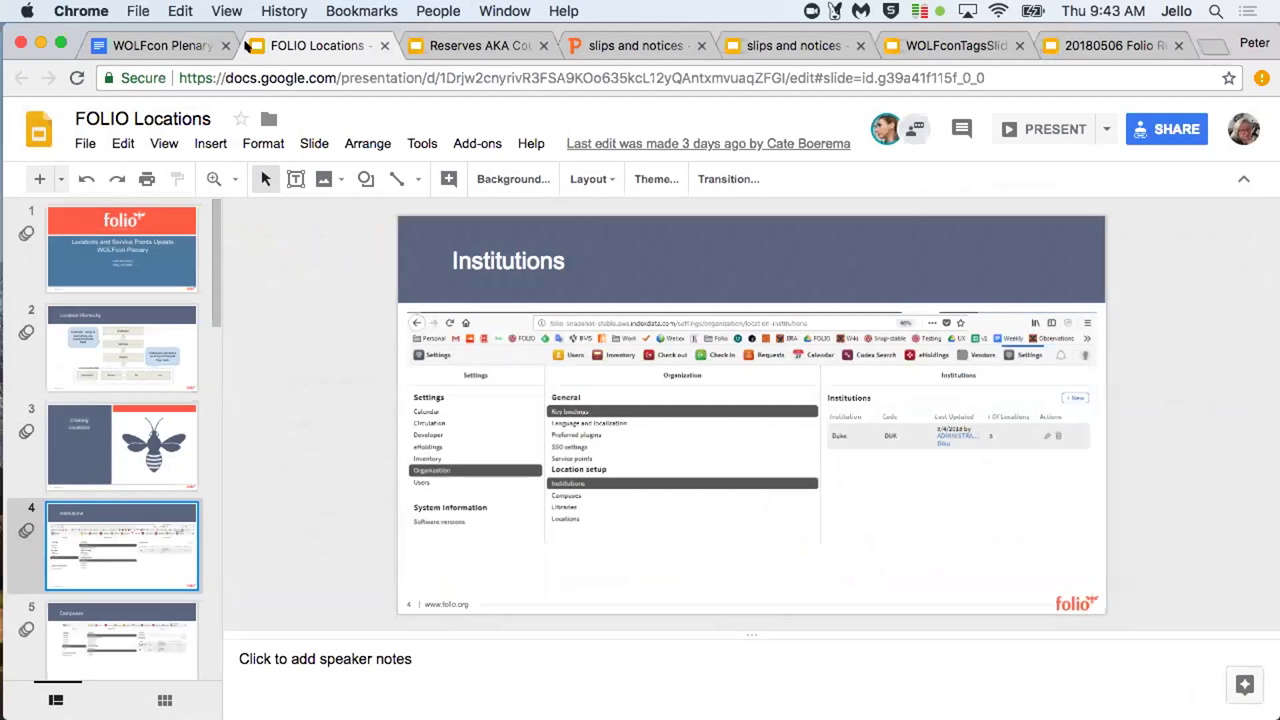
Paste the FOLIO settings URL under the locations and service points demo entry and open it in a new tab
click(163, 44)
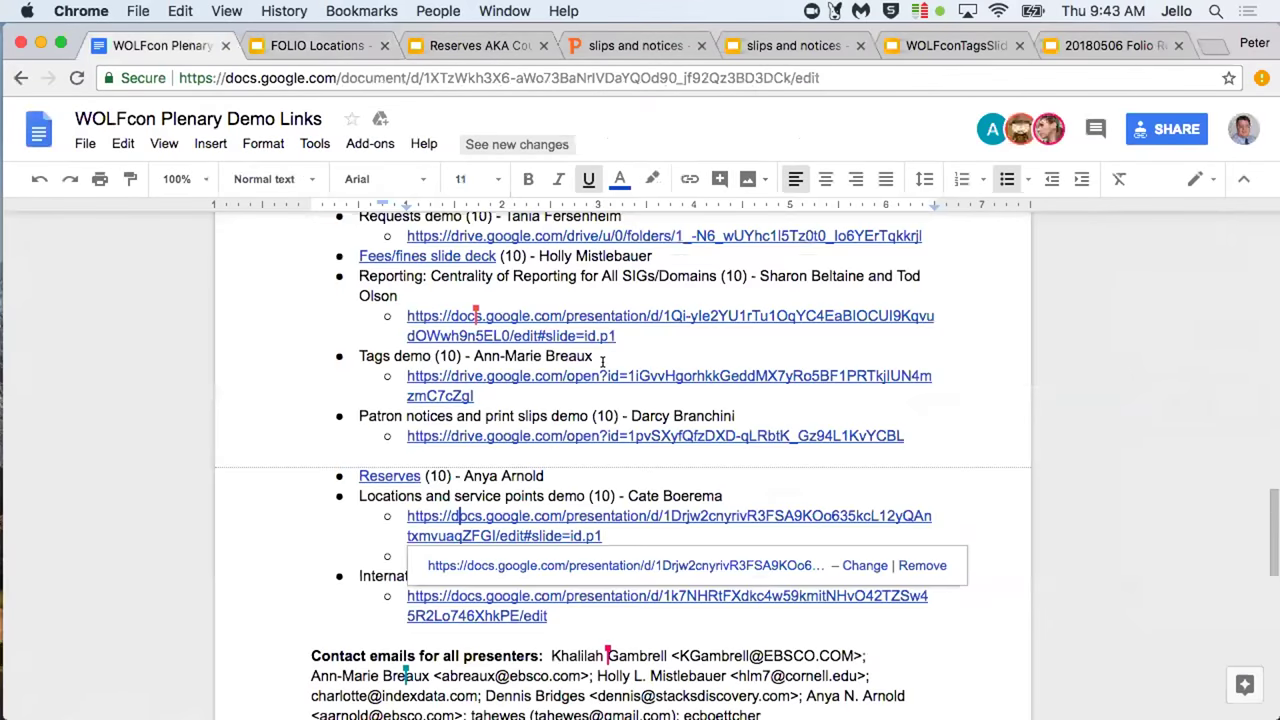
scroll(603, 362, up, 2)
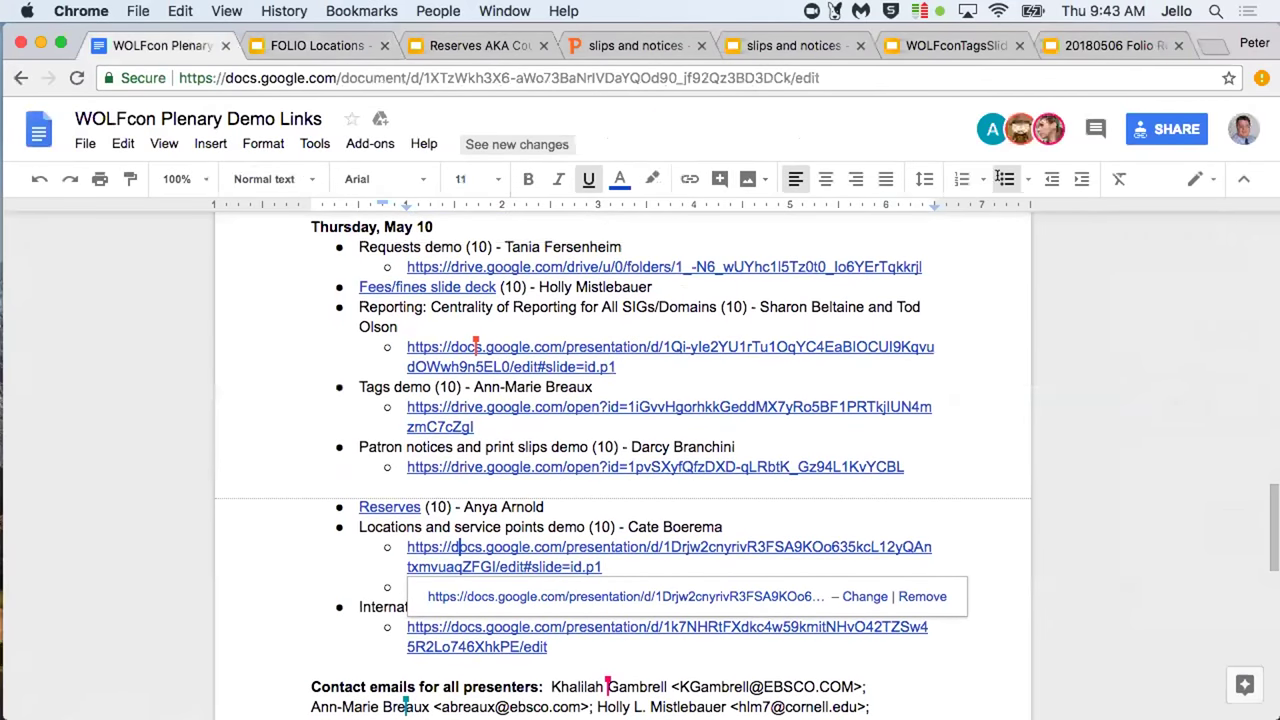
scroll(572, 430, up, 5)
scroll(572, 430, down, 5)
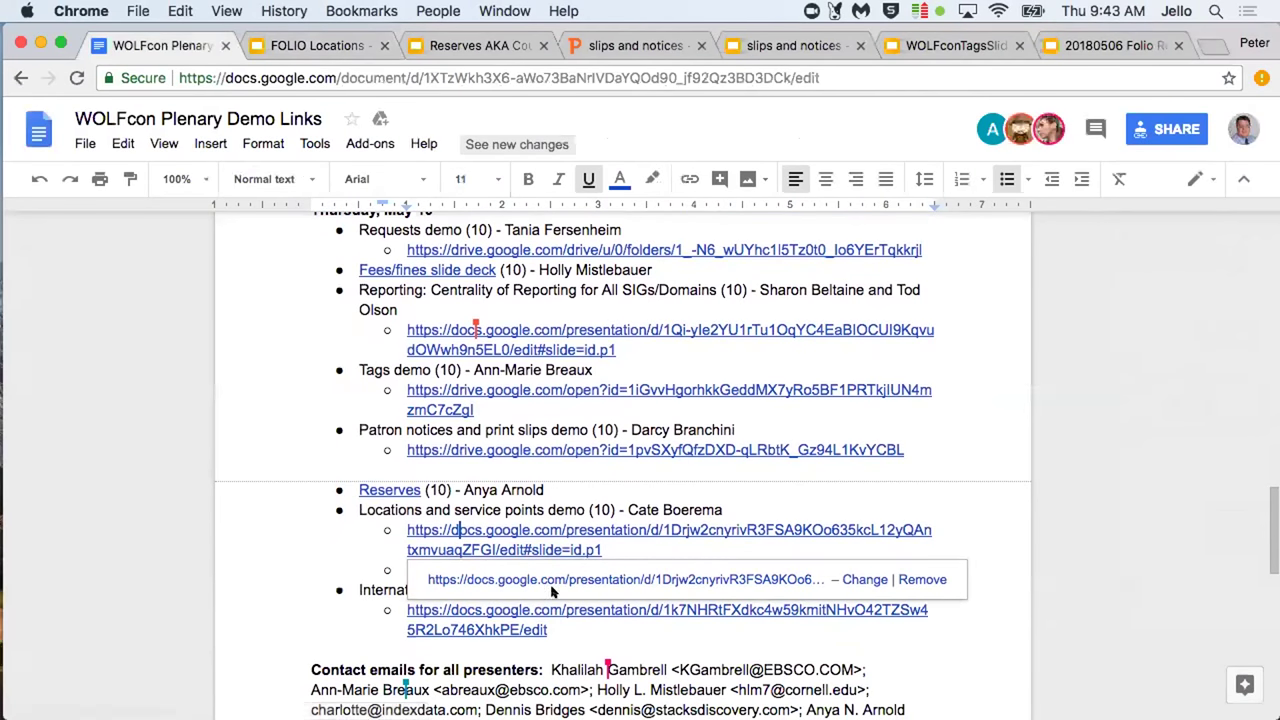
text(http://folio-snapshot-wolfcon.aws.indexdata.com/settings)
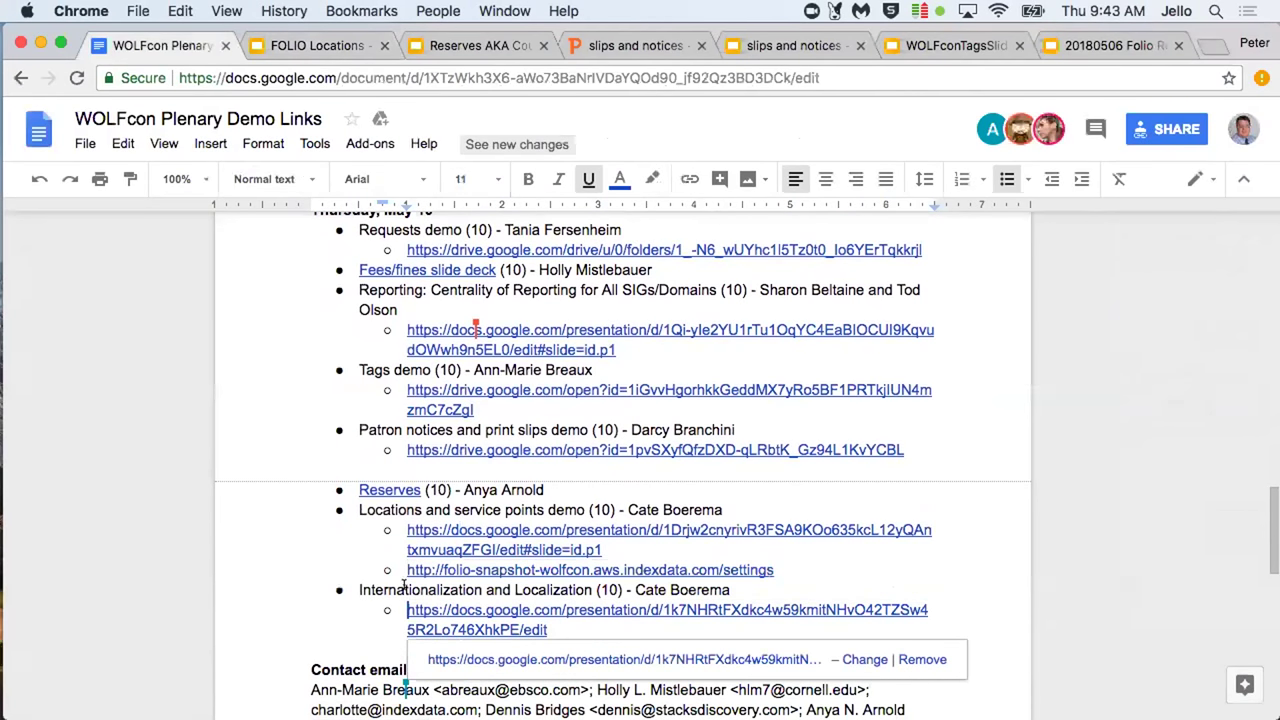
click(440, 565)
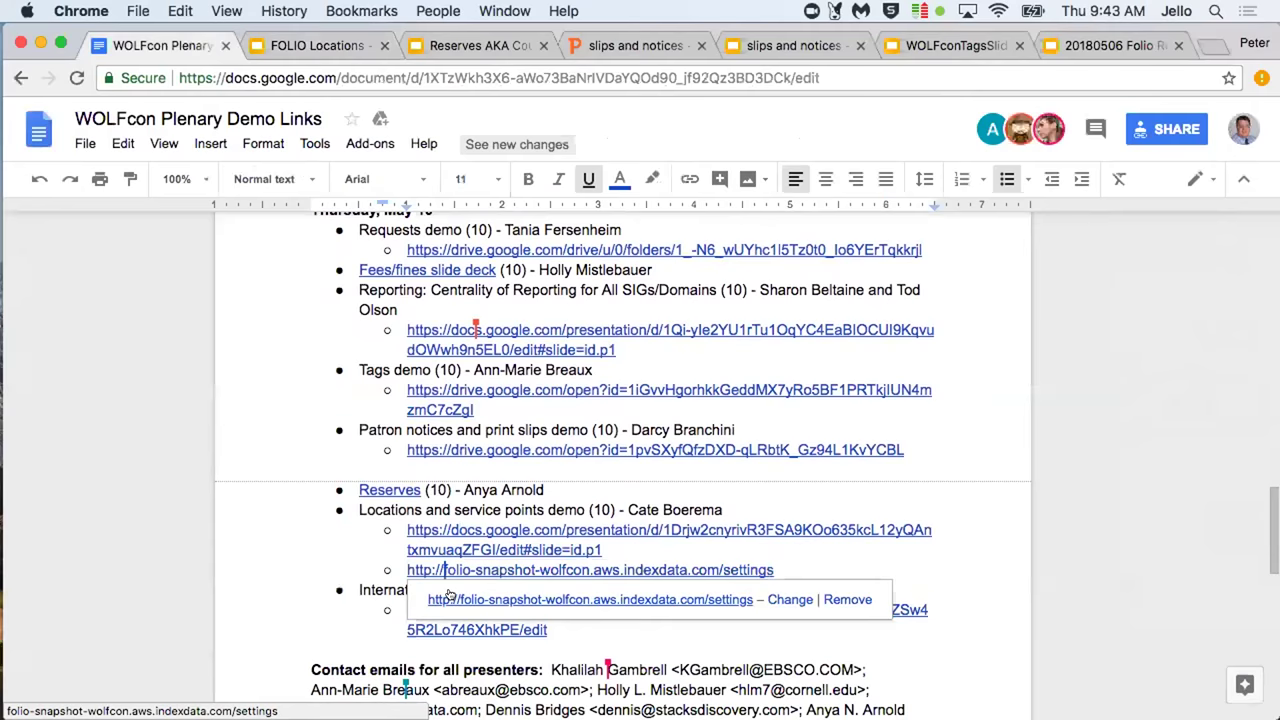
click(451, 599)
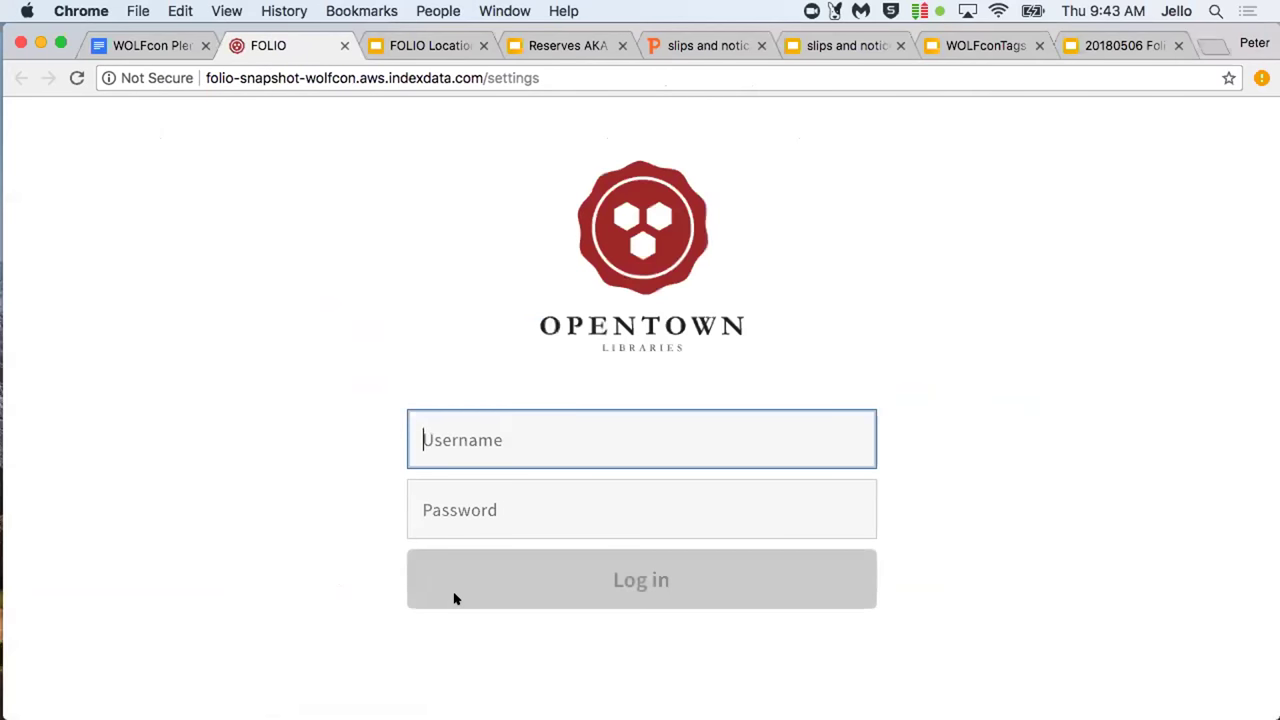
Log into FOLIO with the admin username and password, retry after a failed attempt, and decline saving the password
text(di)
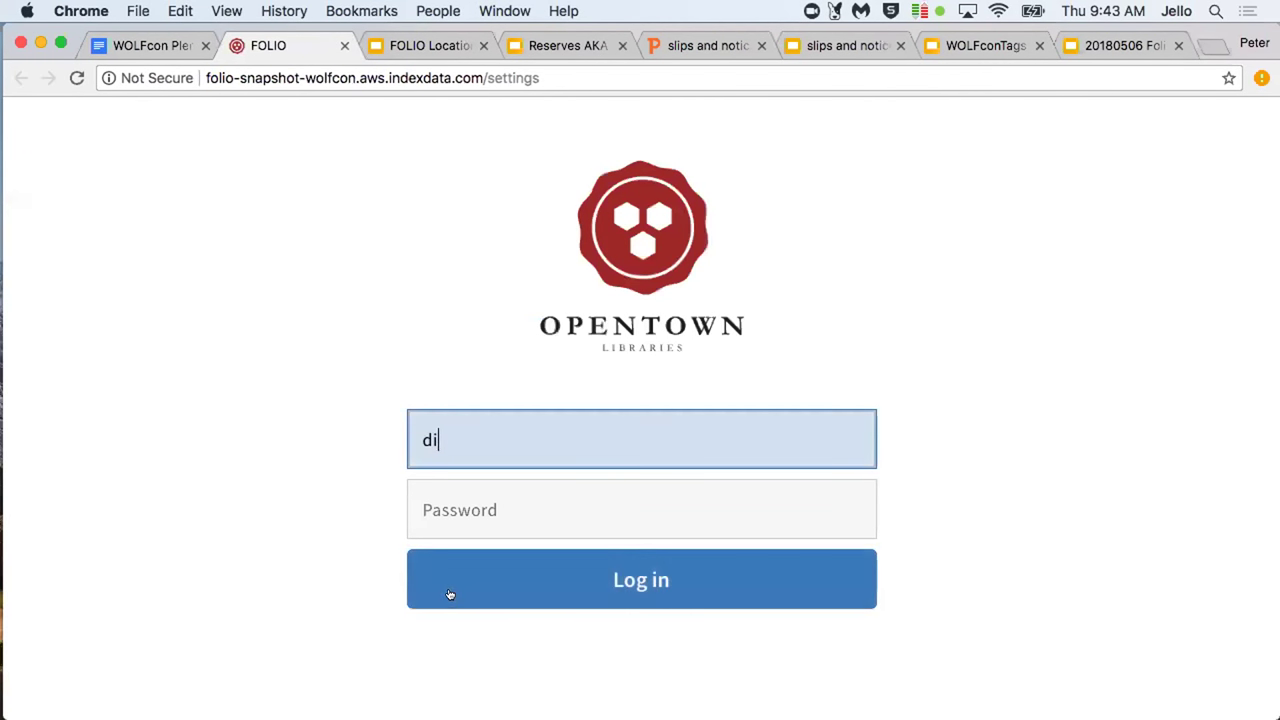
text(ku_admin)
key(Tab)
text(admi)
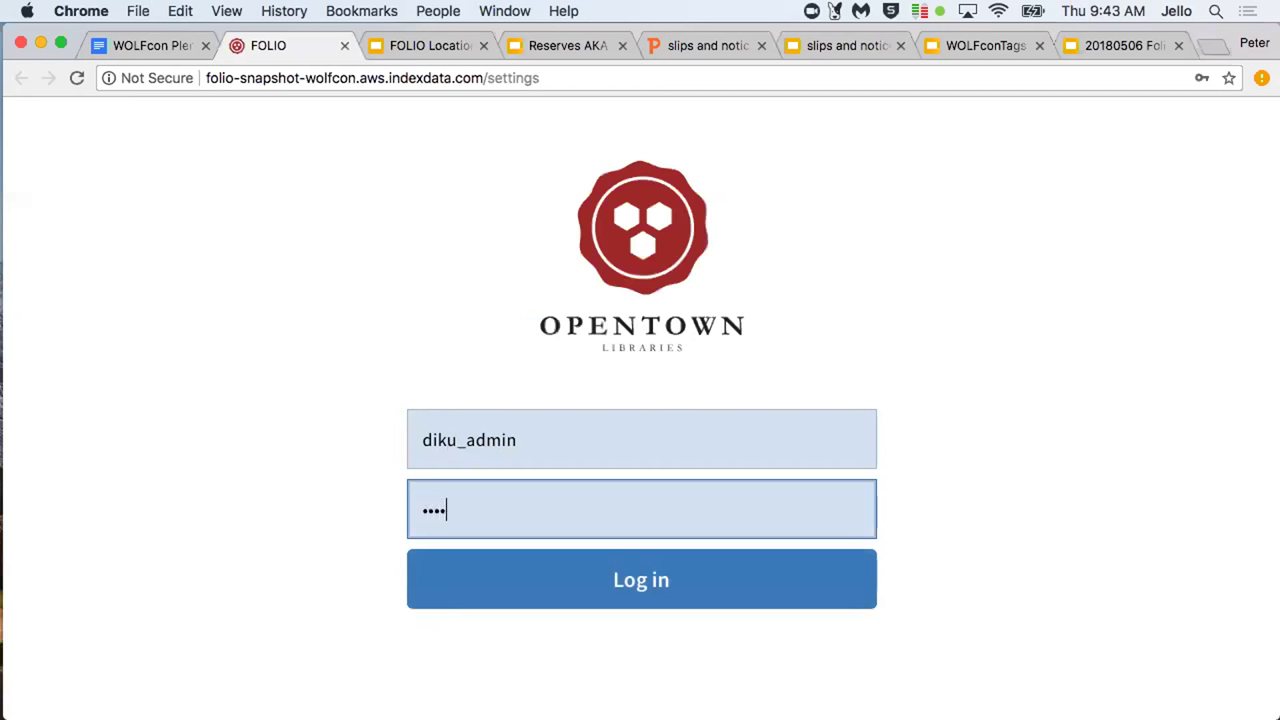
click(521, 601)
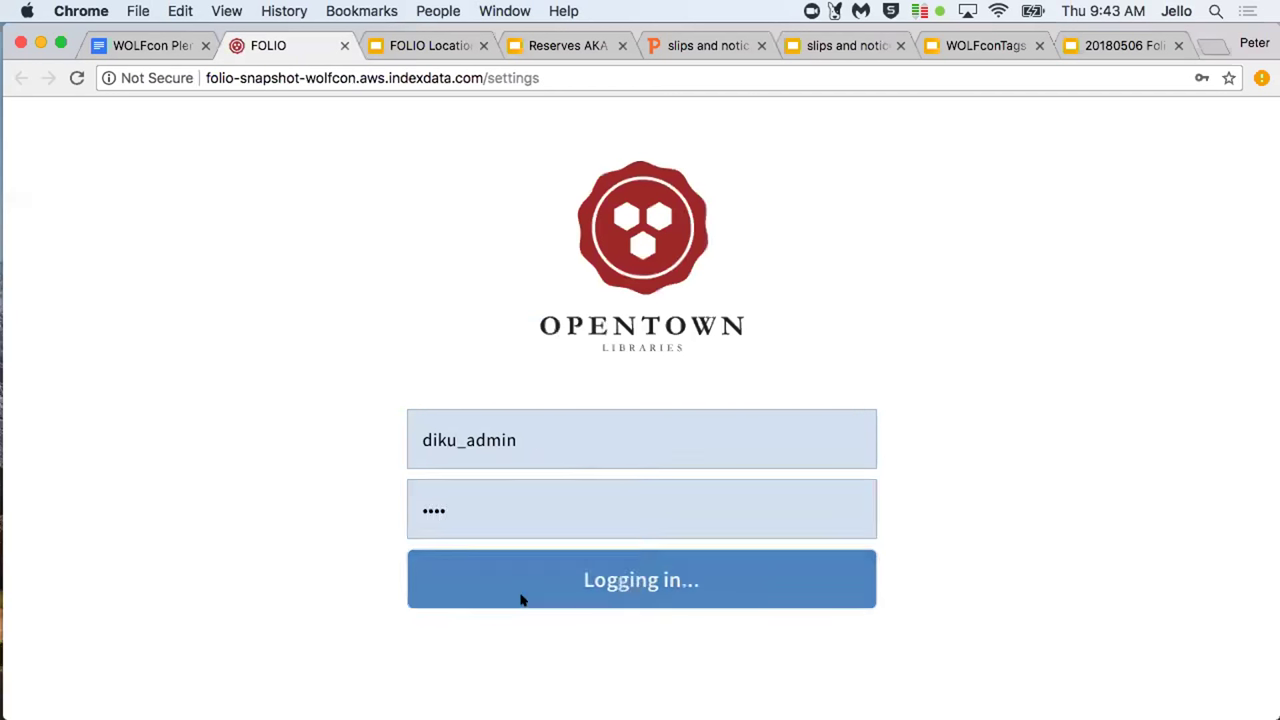
text(di)
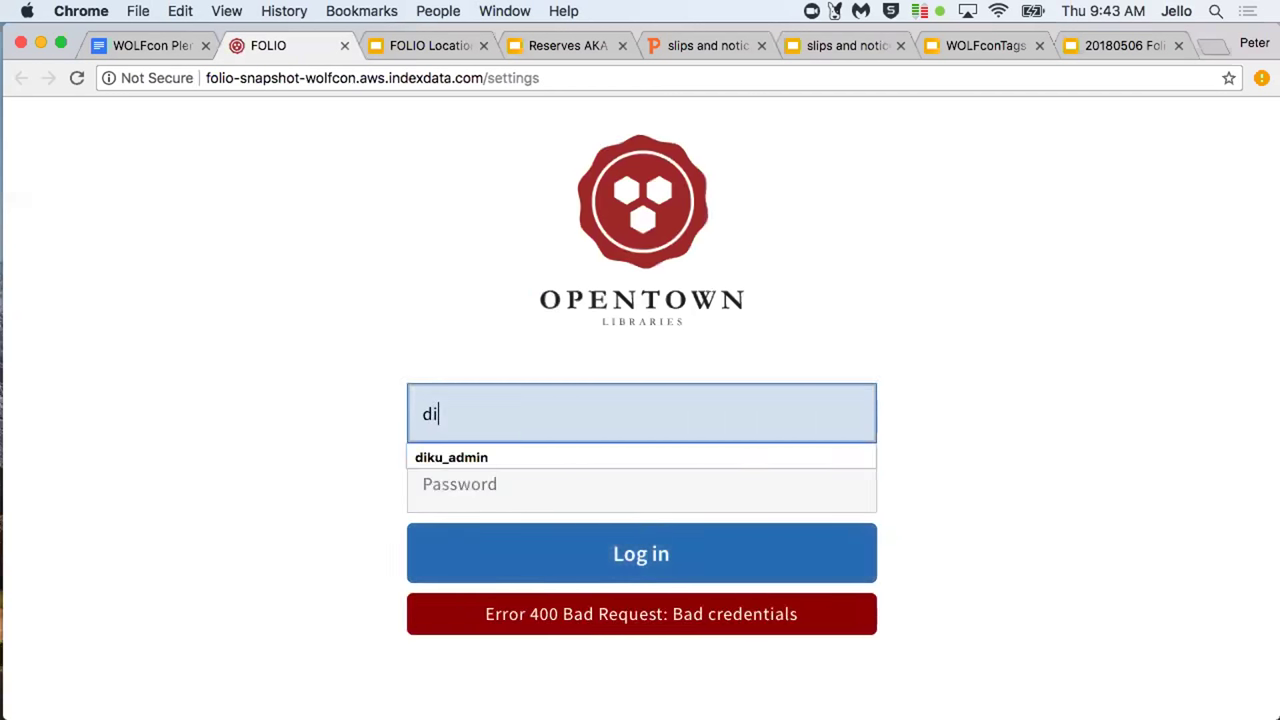
text(ku_admin)
key(Tab)
text(admin)
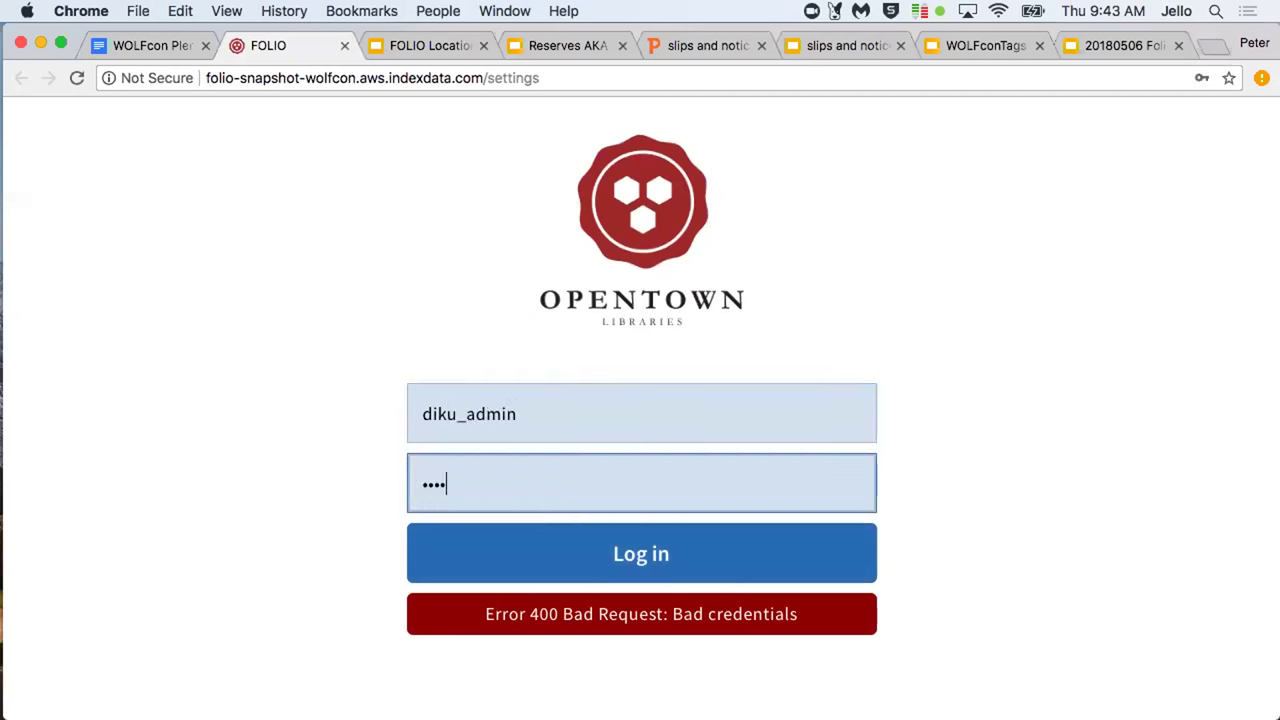
key(Return)
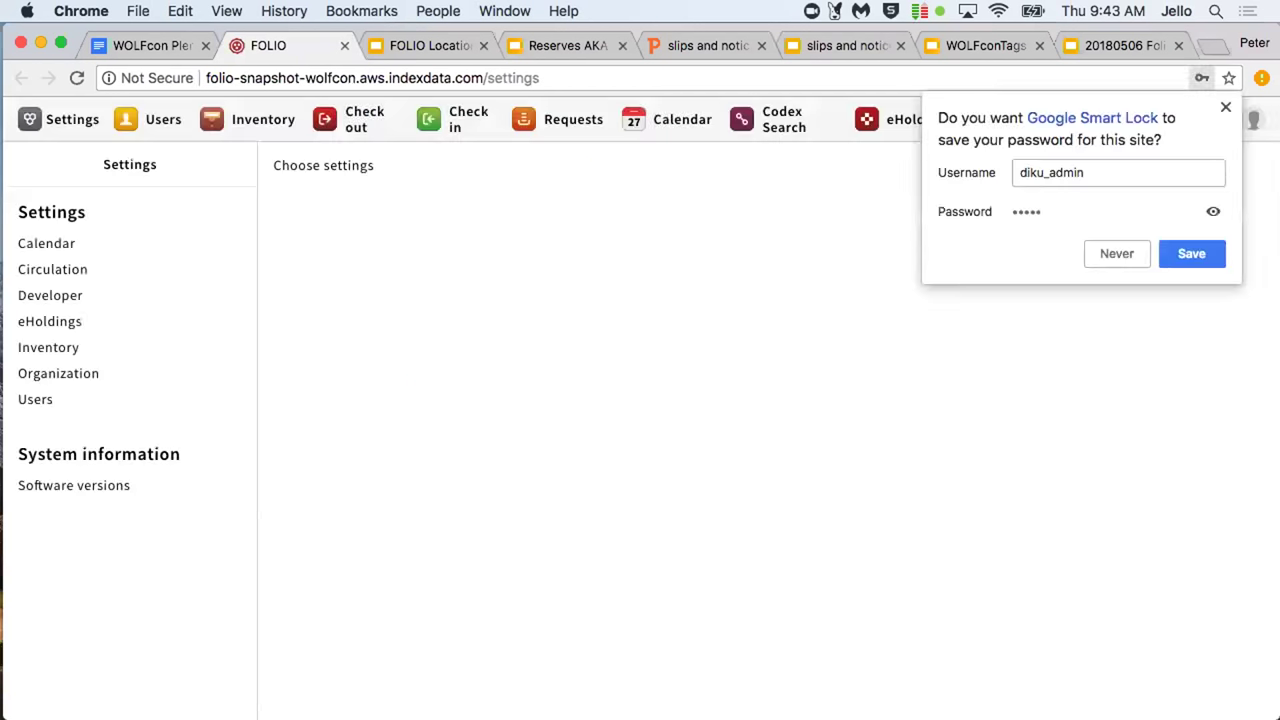
click(1225, 108)
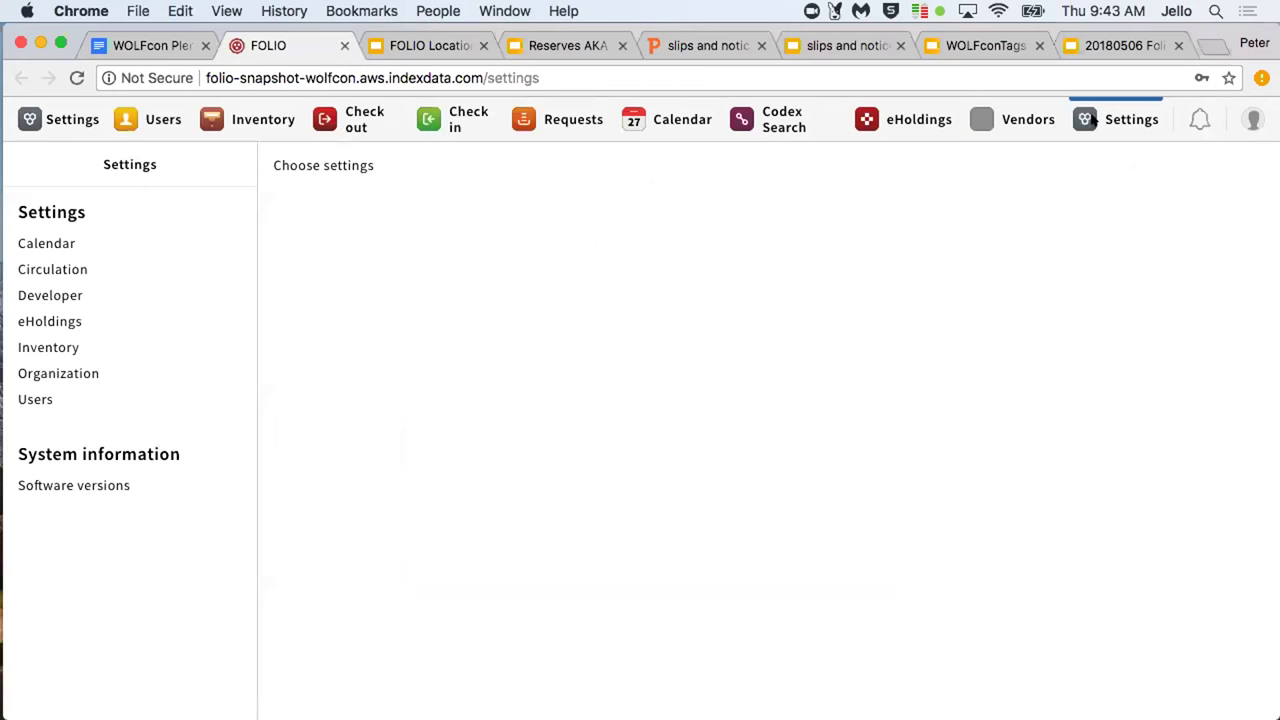
Open the Institutions list under Organization location setup, showing Duke (DUK)
click(78, 370)
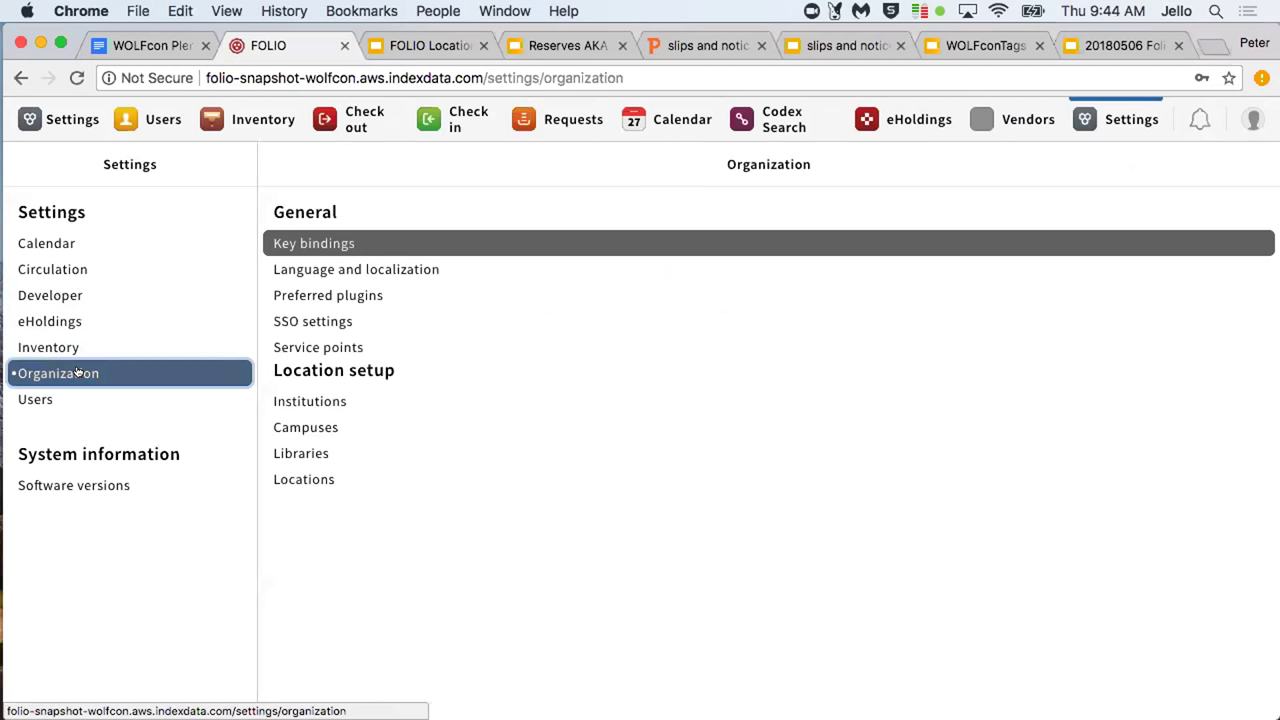
click(284, 401)
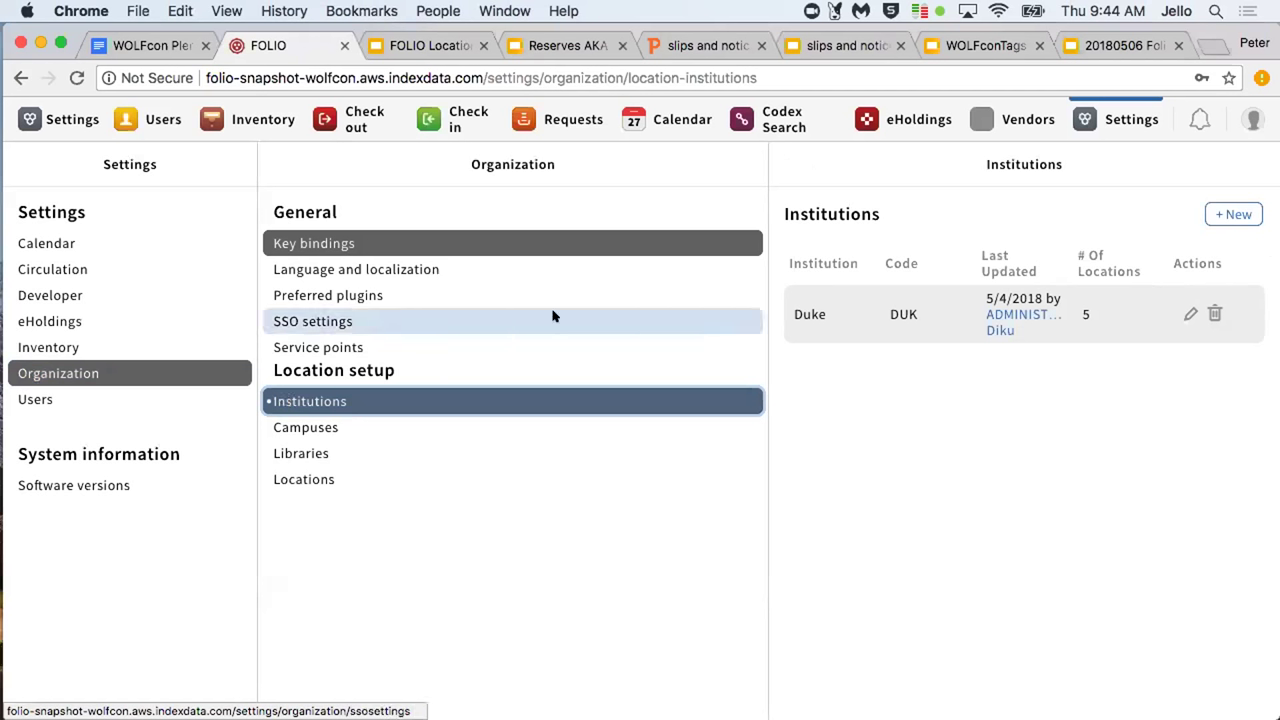
key(Escape)
key(shift+Tab)
key(Tab)
key(Return)
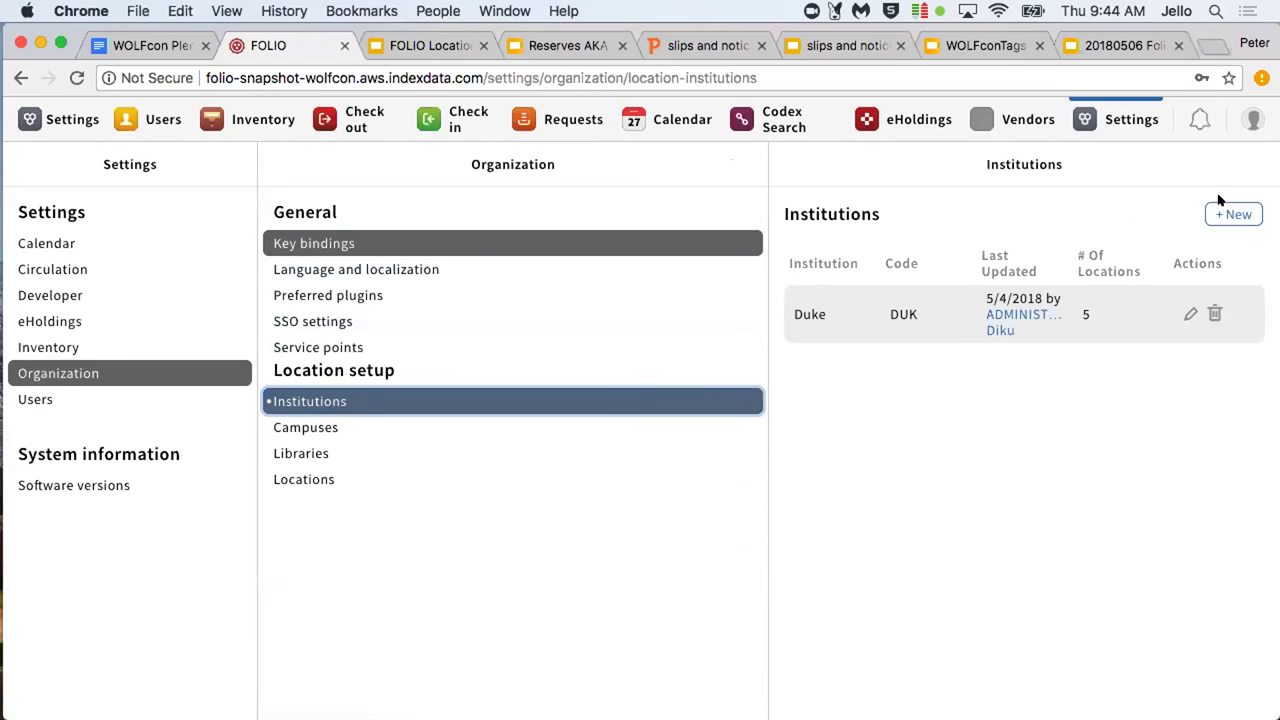
Start a new institution row, then cancel to discard the empty entry
click(1222, 220)
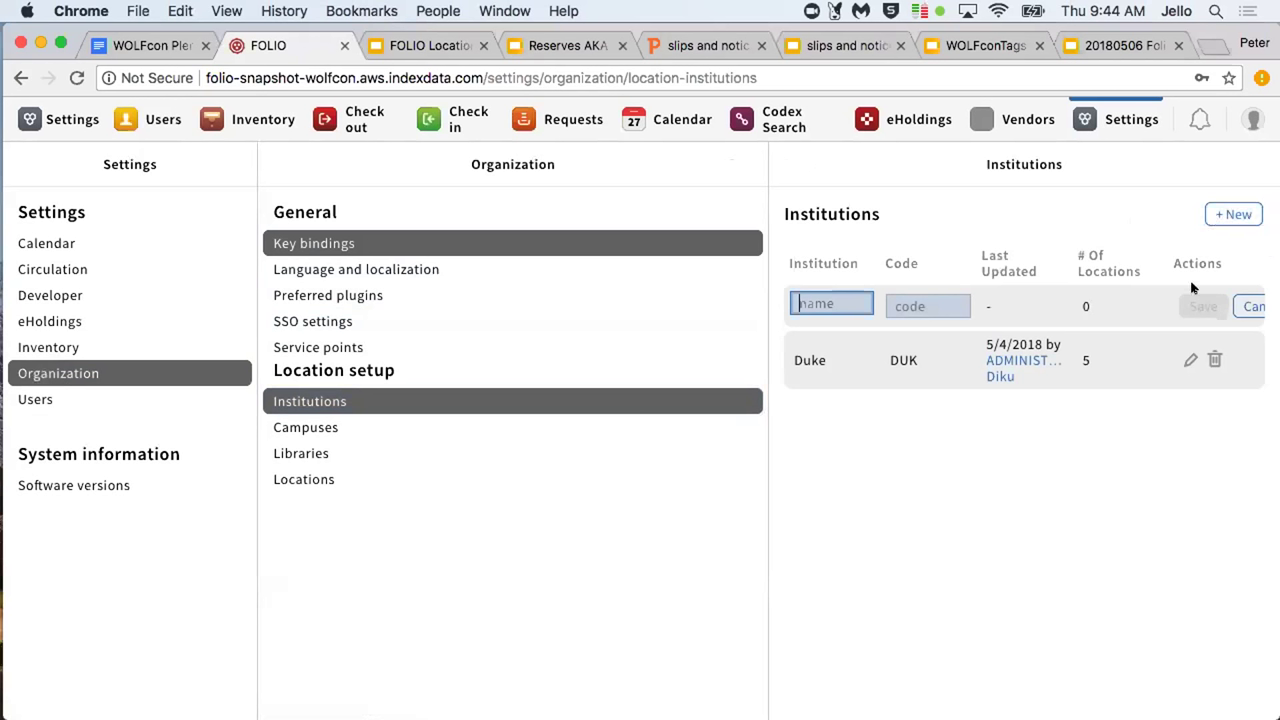
click(1245, 310)
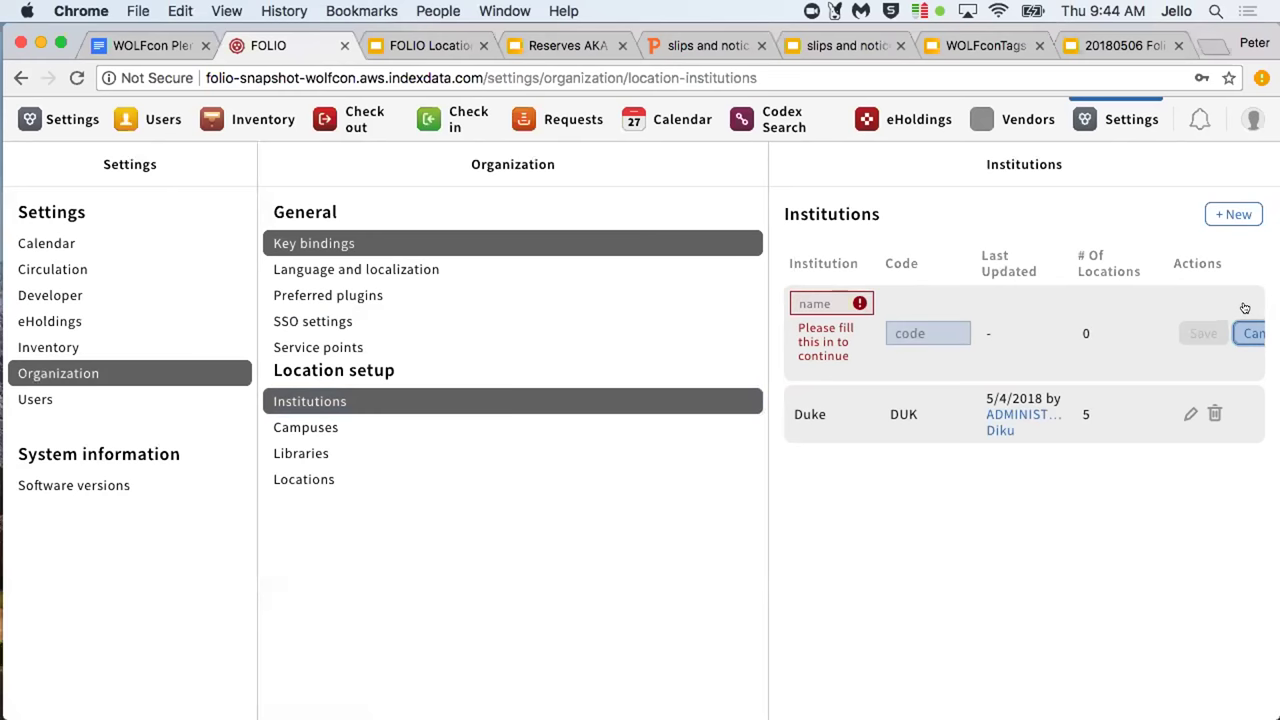
click(1250, 330)
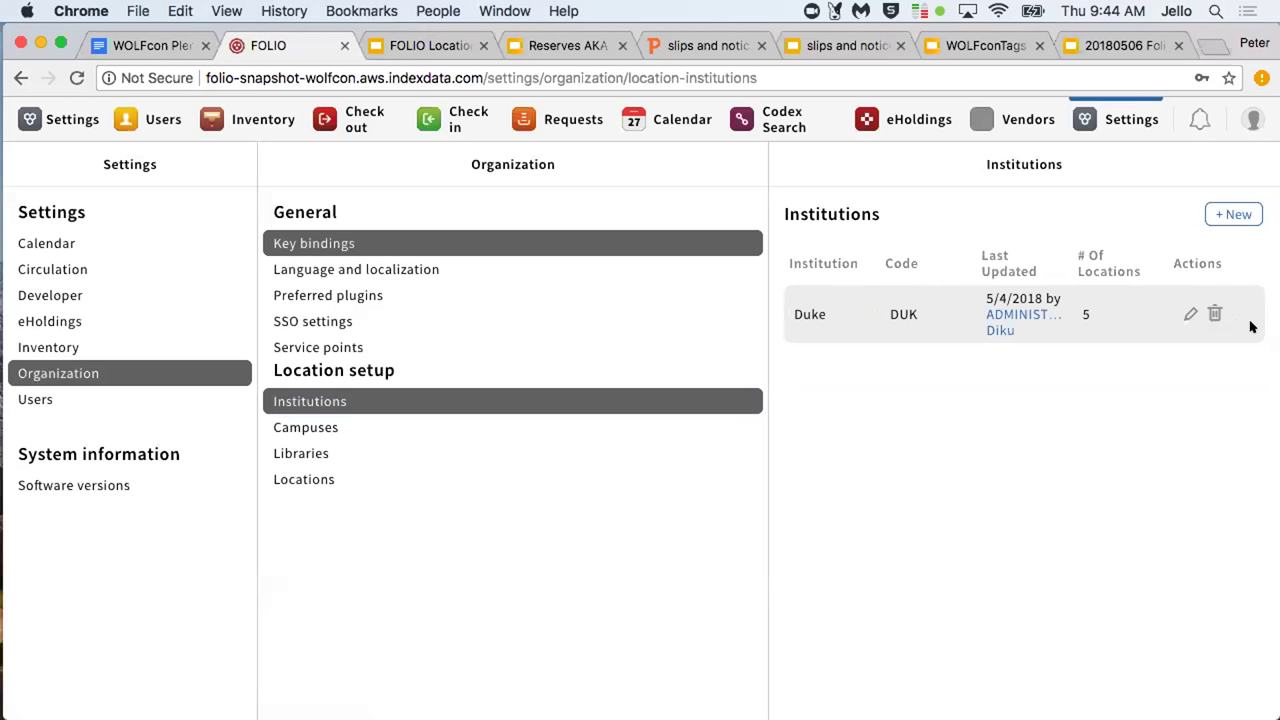
View the campuses belonging to the Duke institution
click(305, 427)
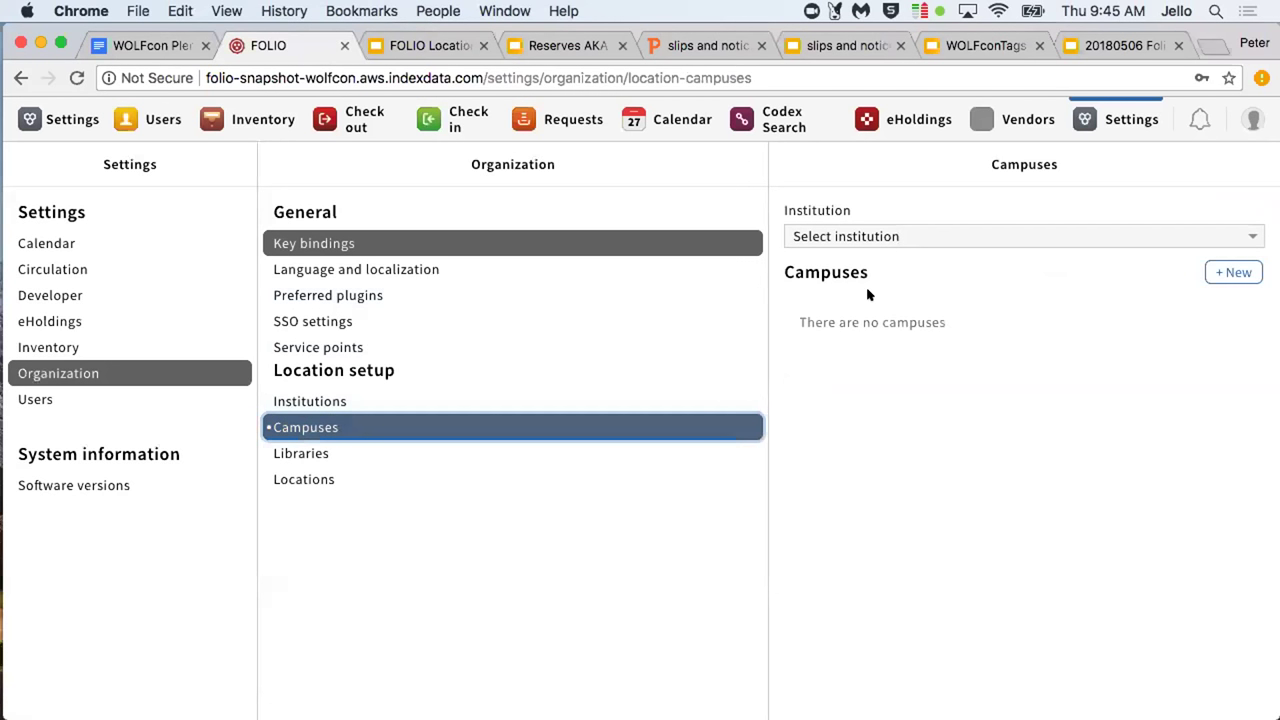
click(884, 237)
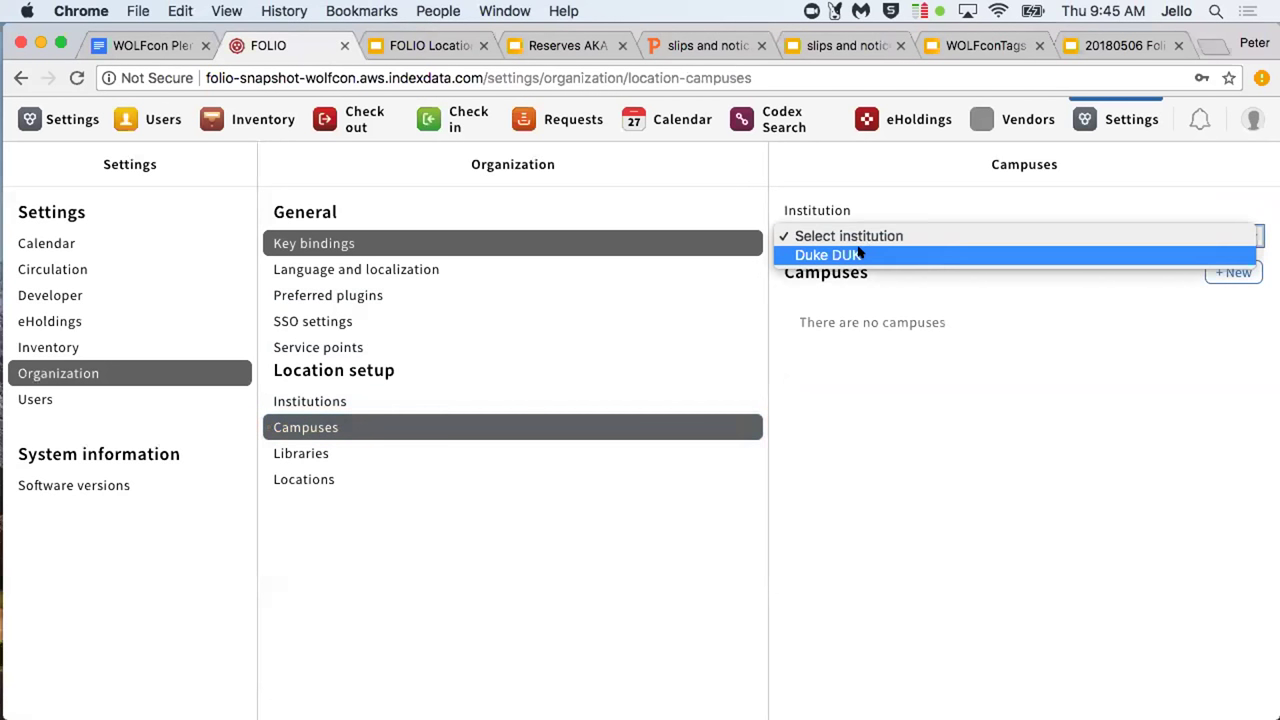
click(860, 256)
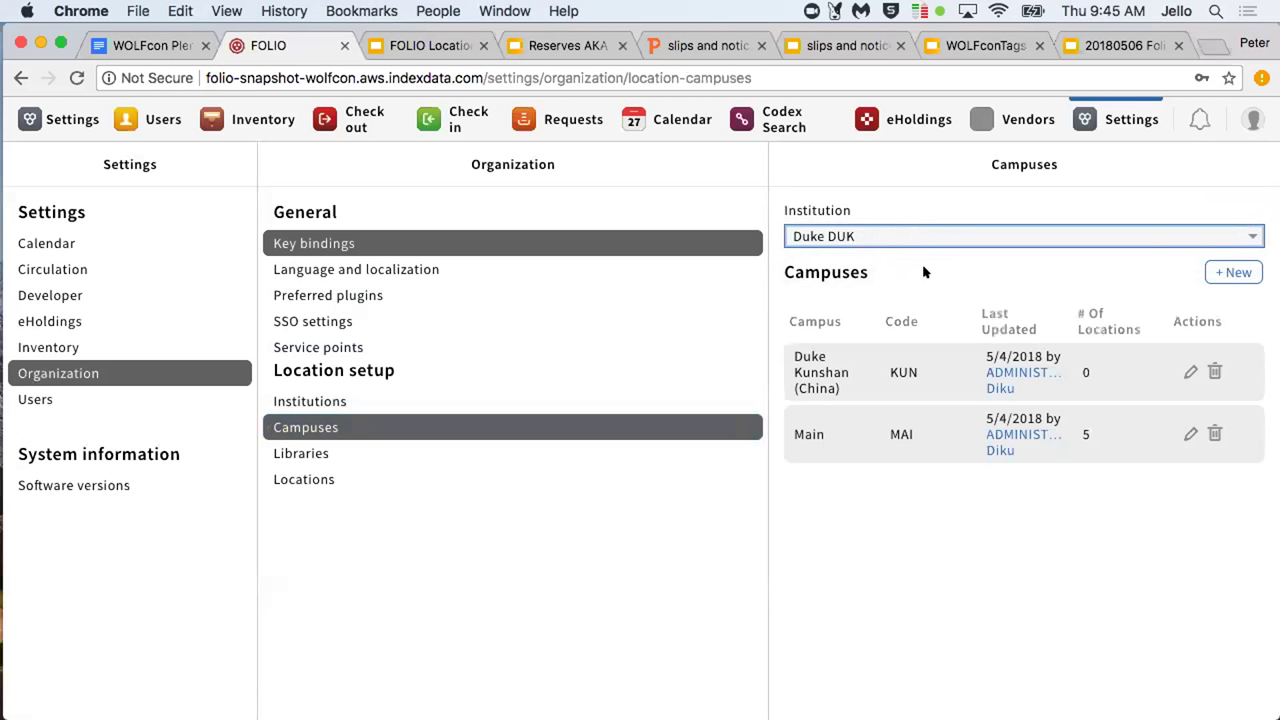
List the libraries of Duke's Main campus, then show the Locations list
click(321, 453)
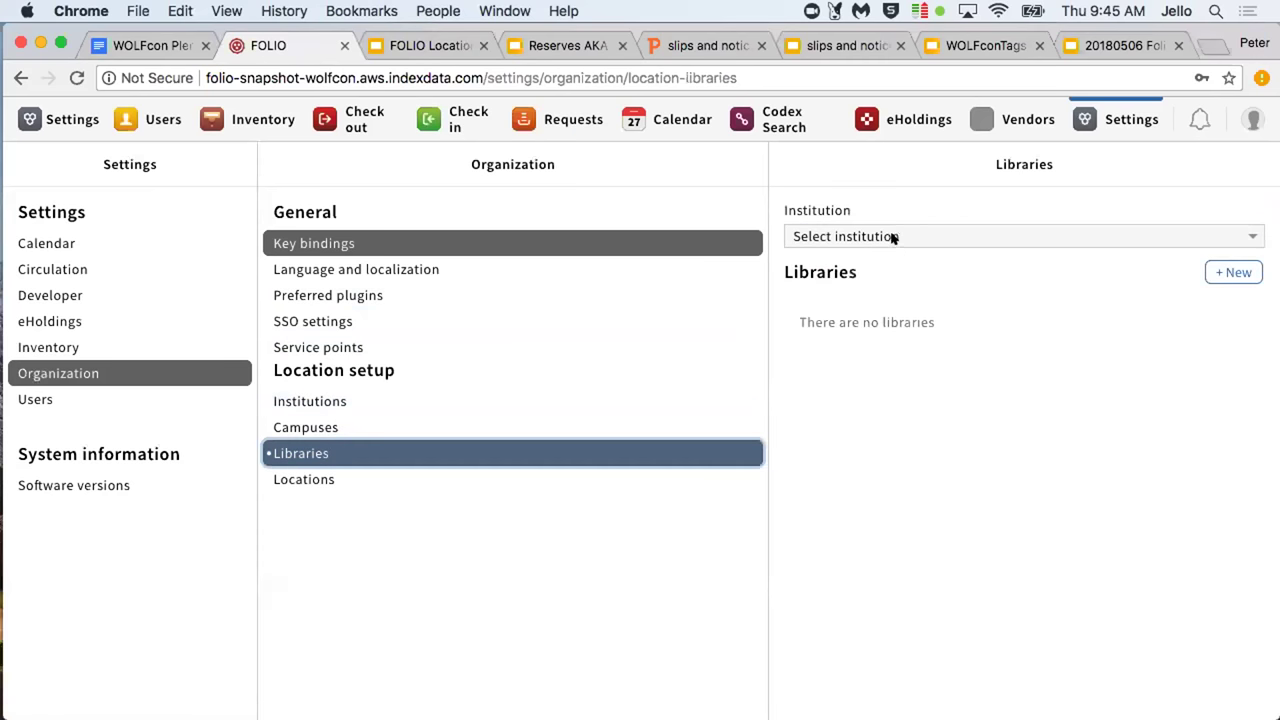
click(891, 237)
click(888, 251)
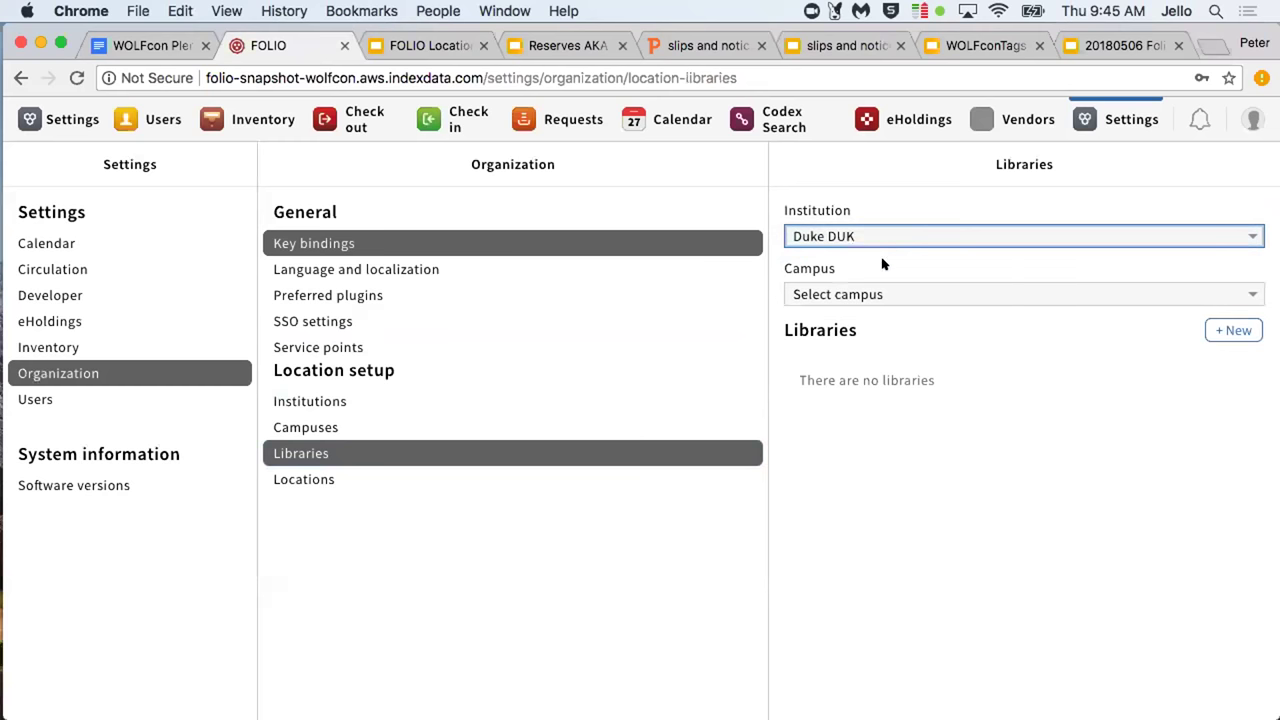
click(872, 295)
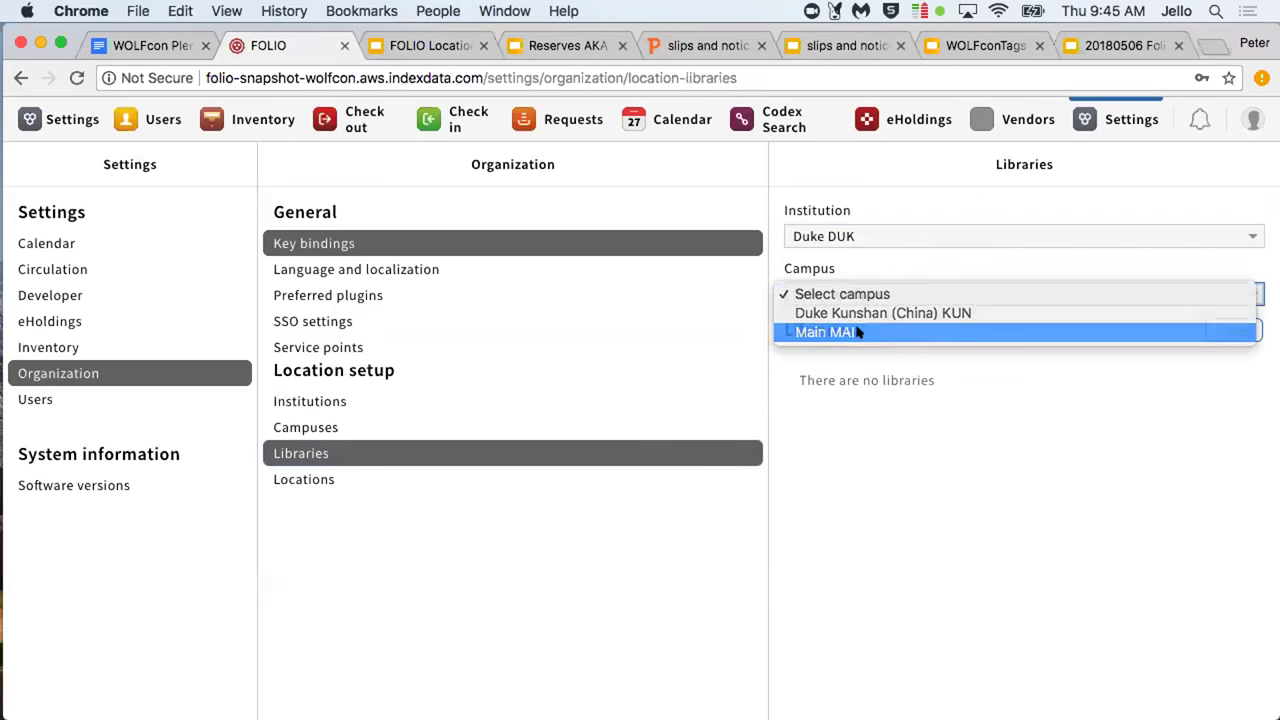
click(857, 332)
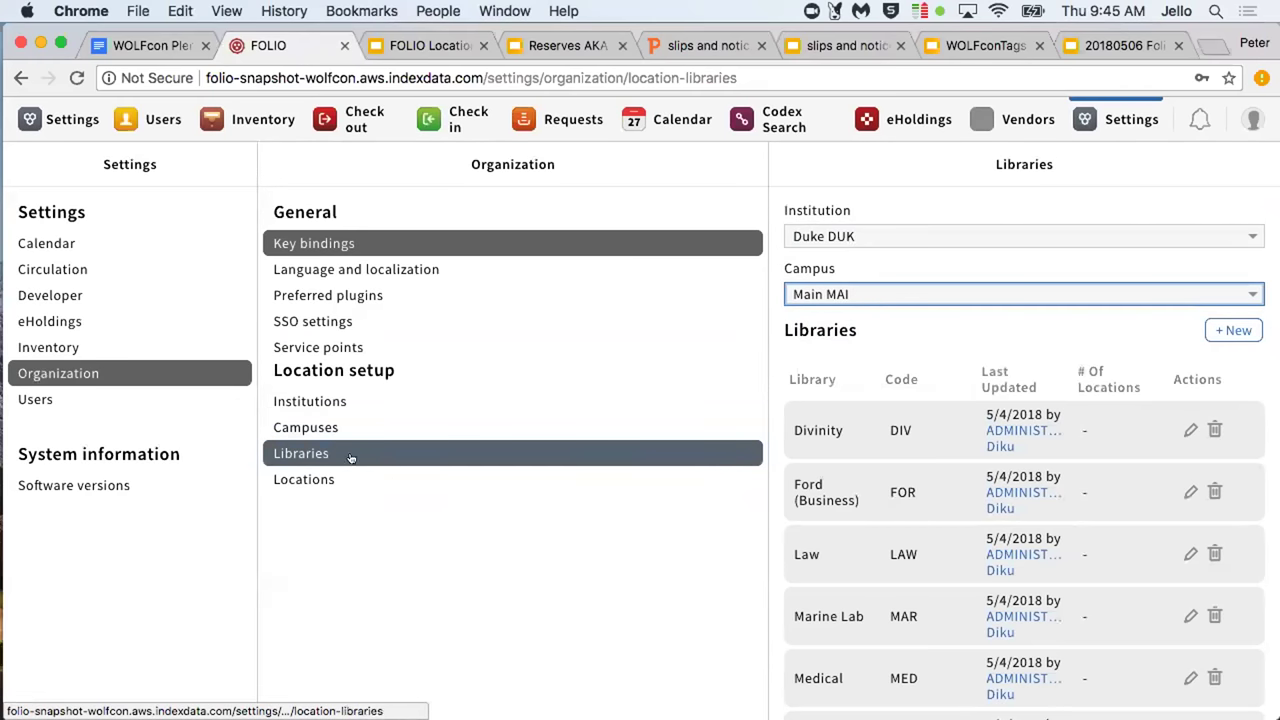
click(288, 479)
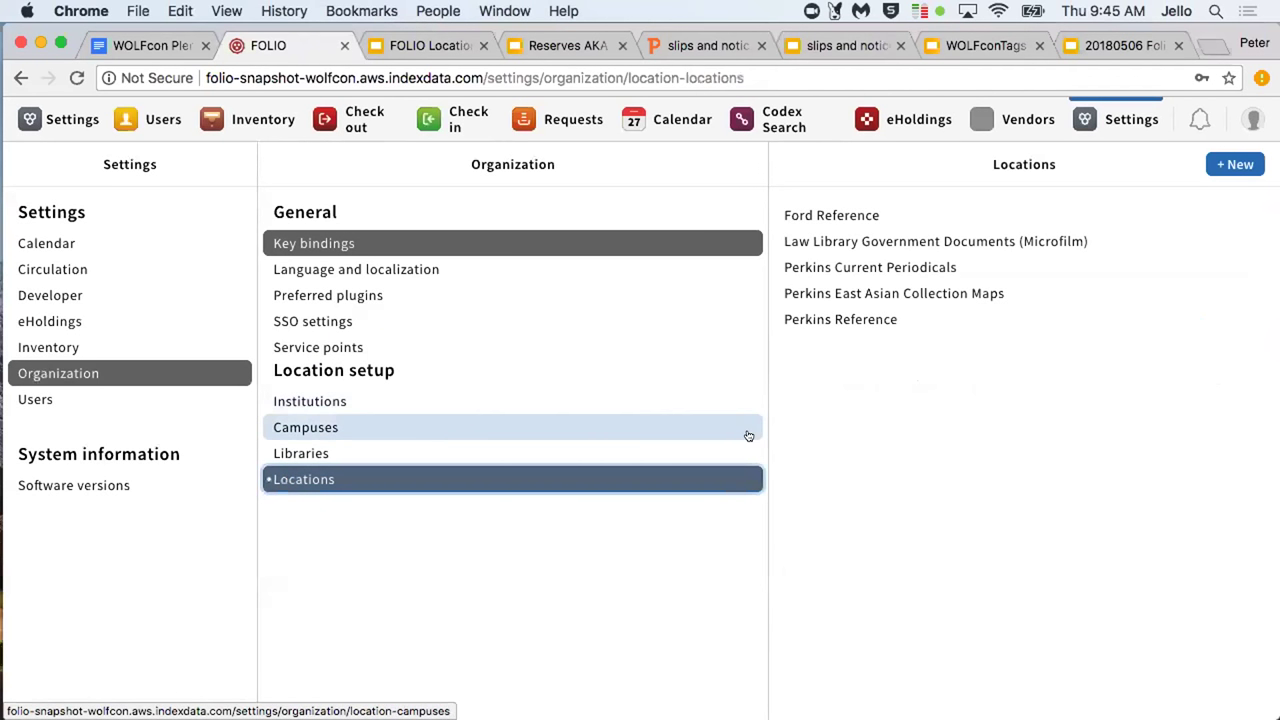
Open the Perkins East Asian Collection Maps location in edit mode and expand its Library choices
click(820, 293)
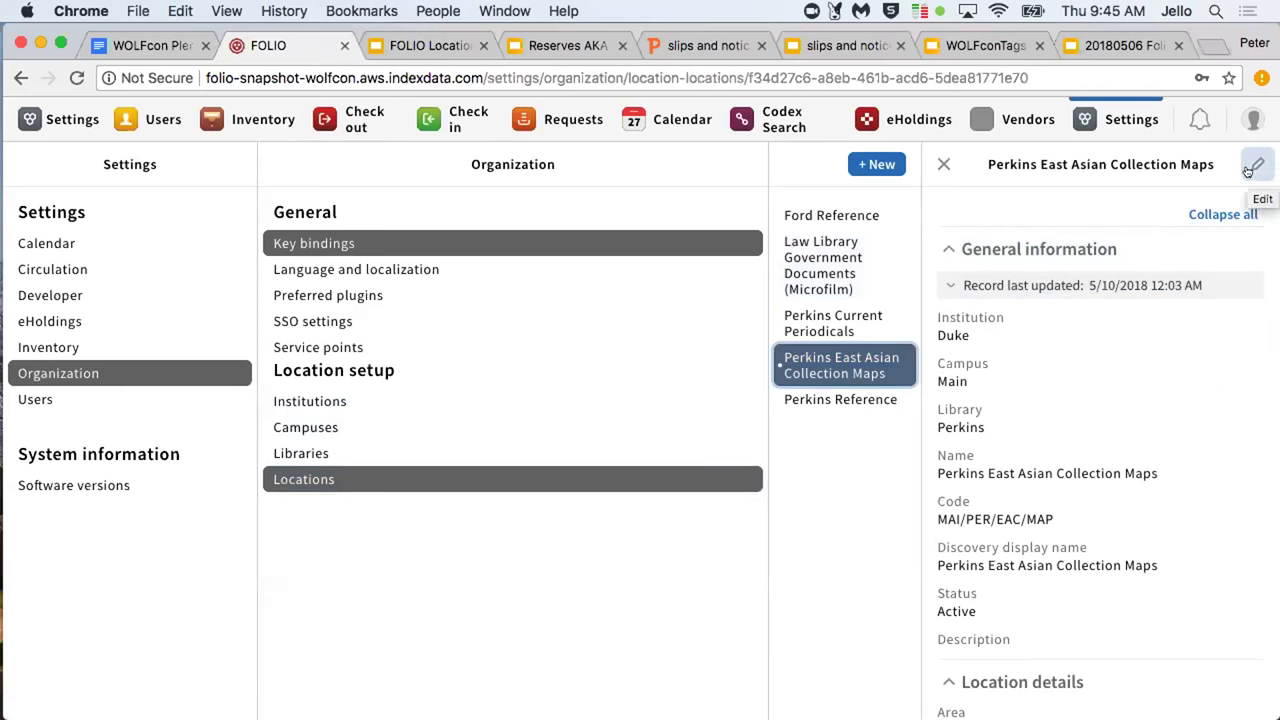
click(1249, 168)
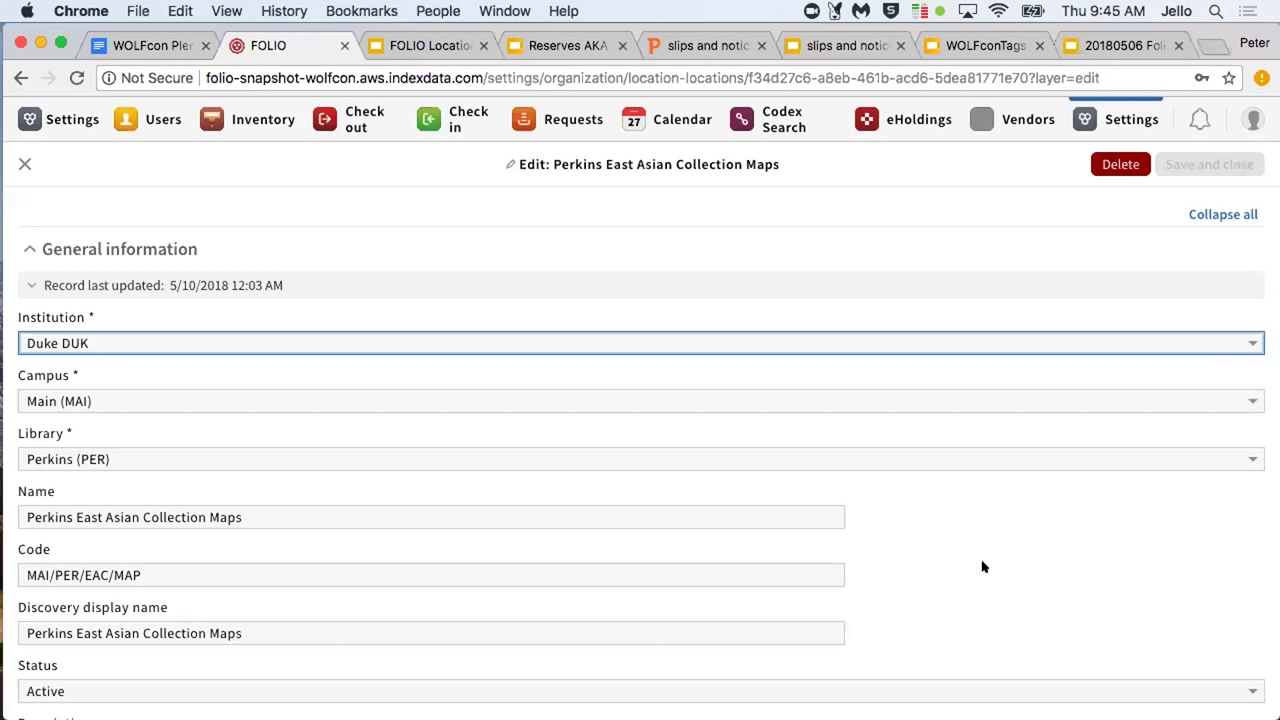
click(982, 460)
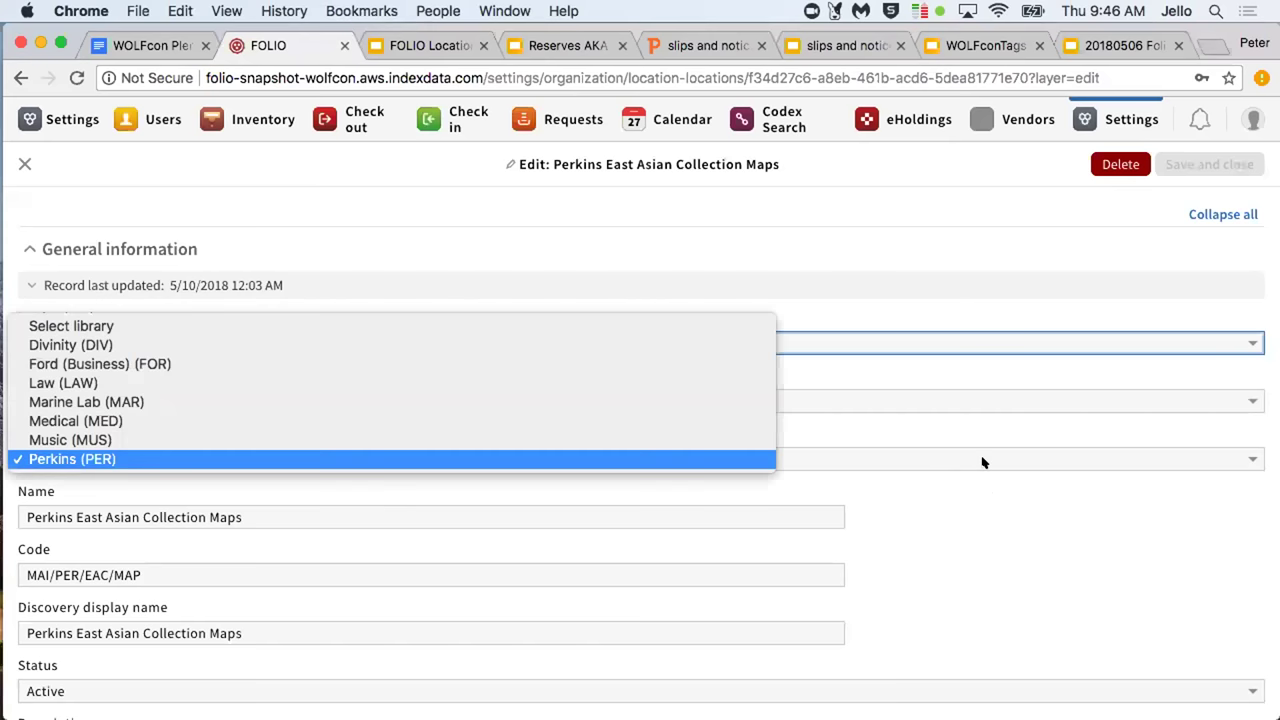
Keep the Library as Perkins (PER) and review the location's Name and Code fields
click(985, 524)
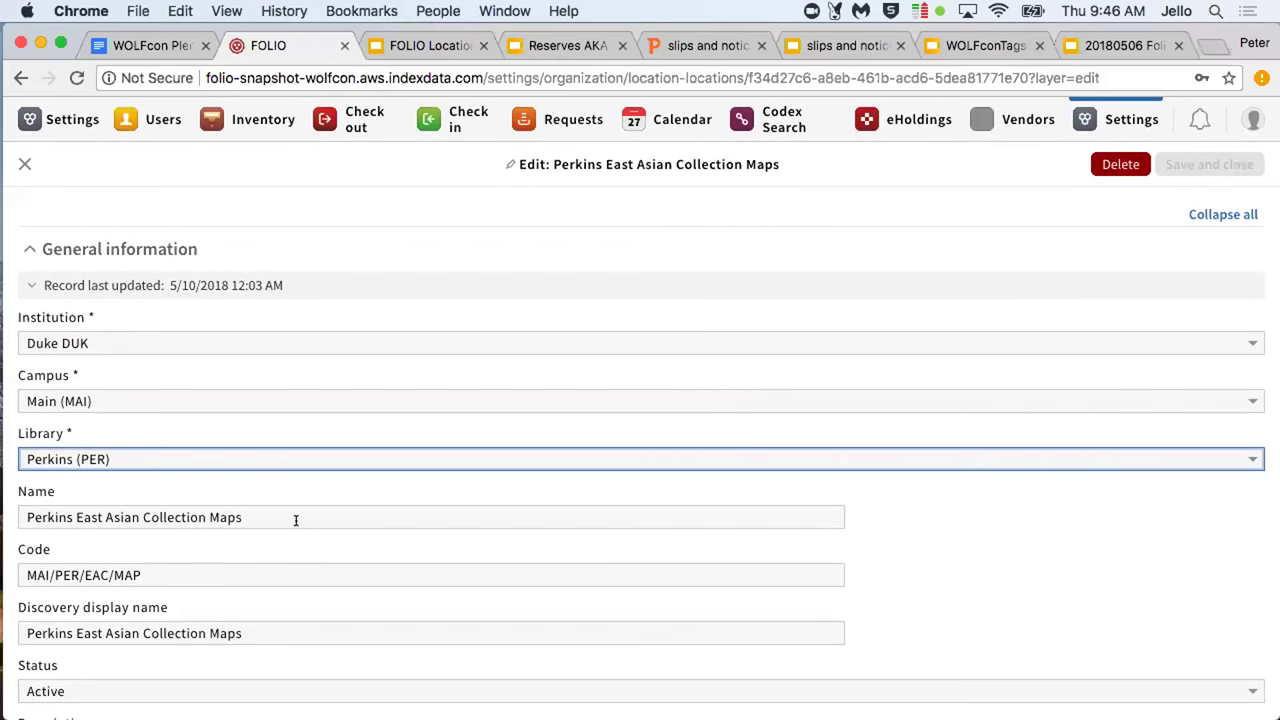
click(296, 520)
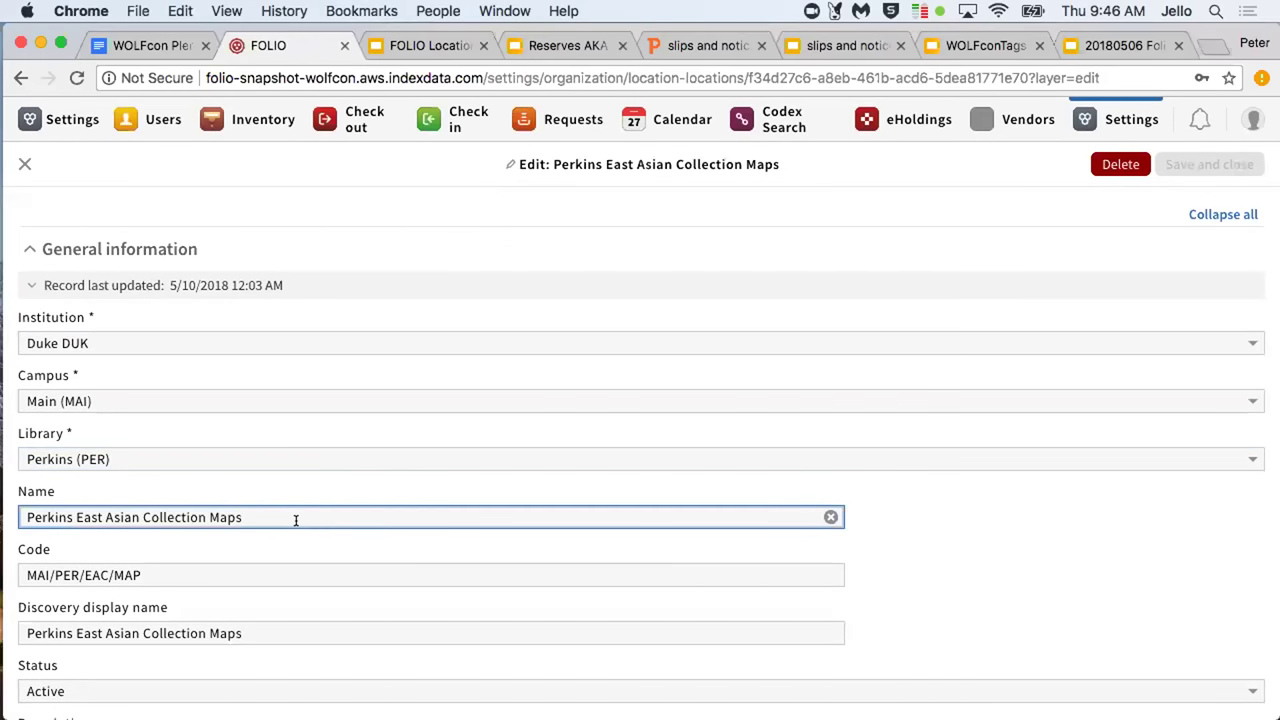
click(246, 568)
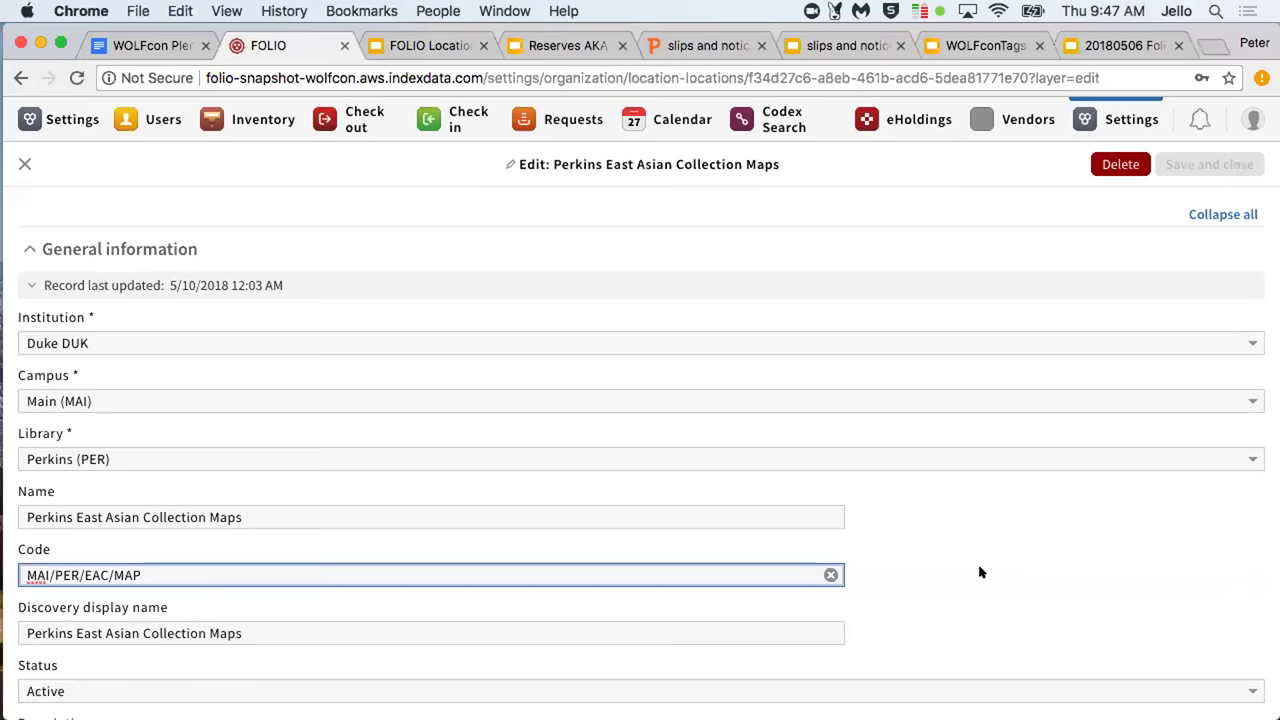
scroll(1045, 622, down, 2)
scroll(1045, 622, down, 5)
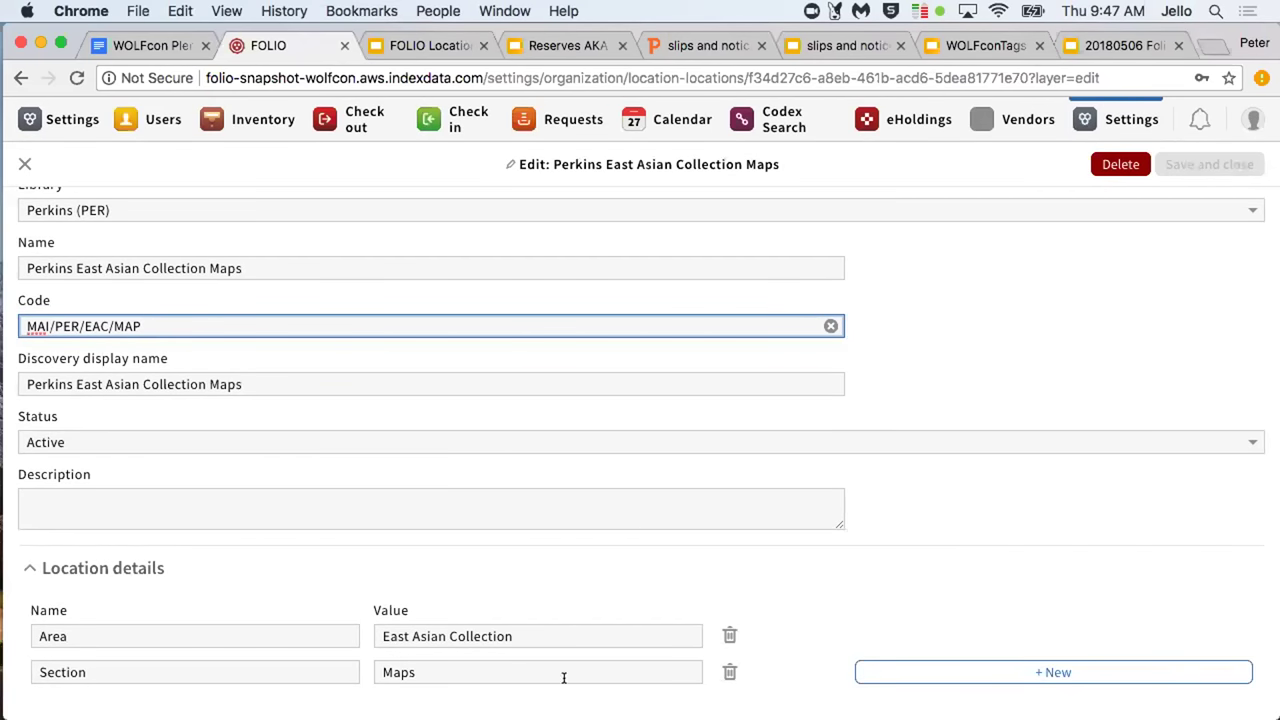
Add a new location detail row, then save and close the location
click(873, 671)
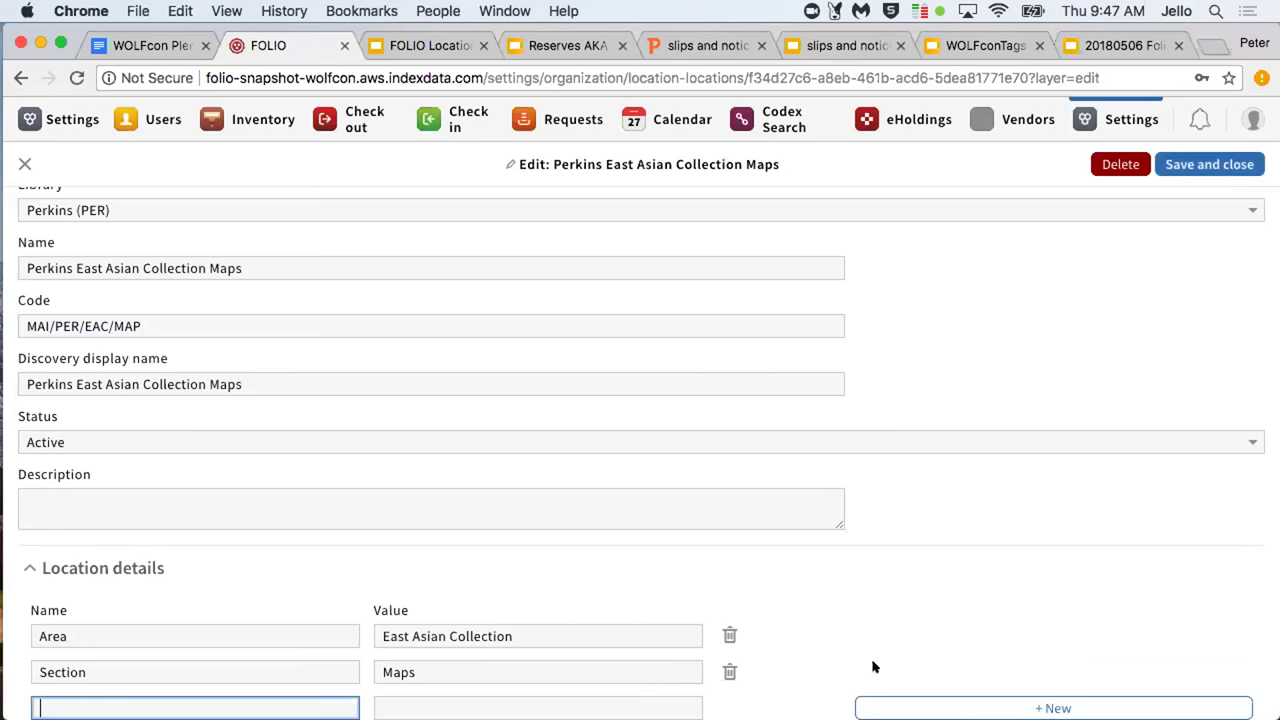
scroll(904, 604, up, 1)
scroll(904, 604, up, 1)
scroll(904, 604, down, 2)
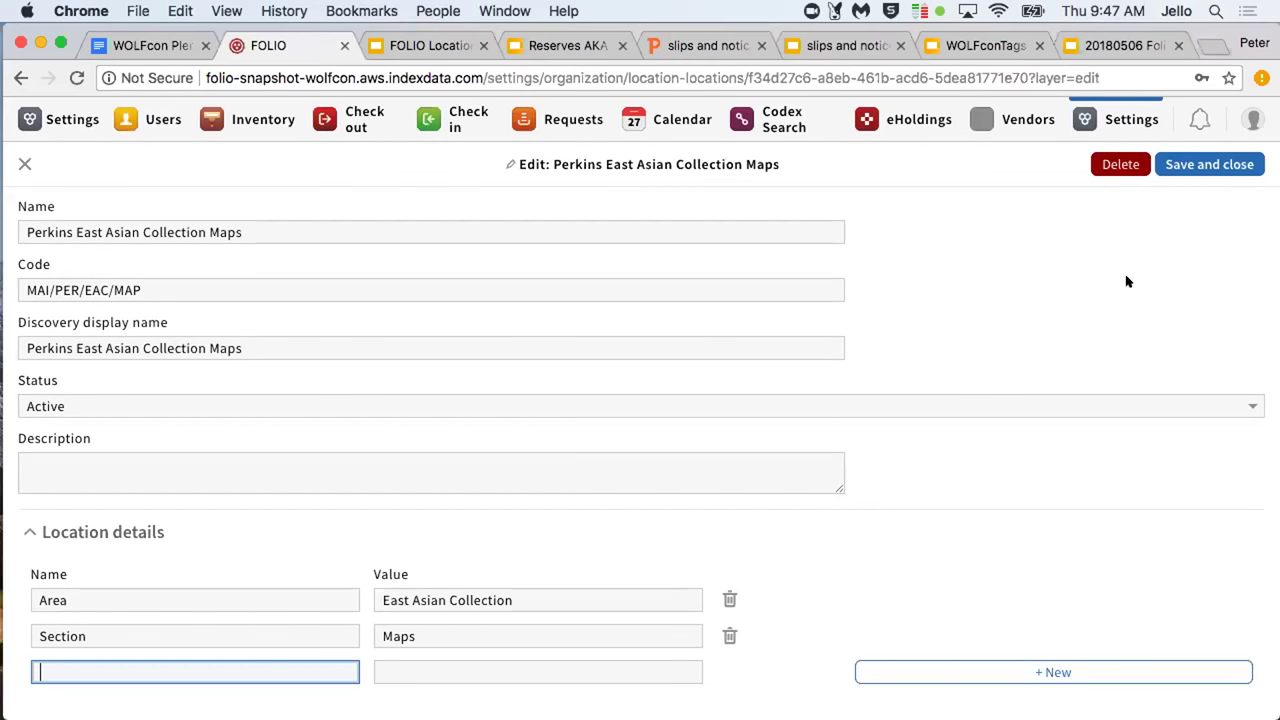
click(1165, 172)
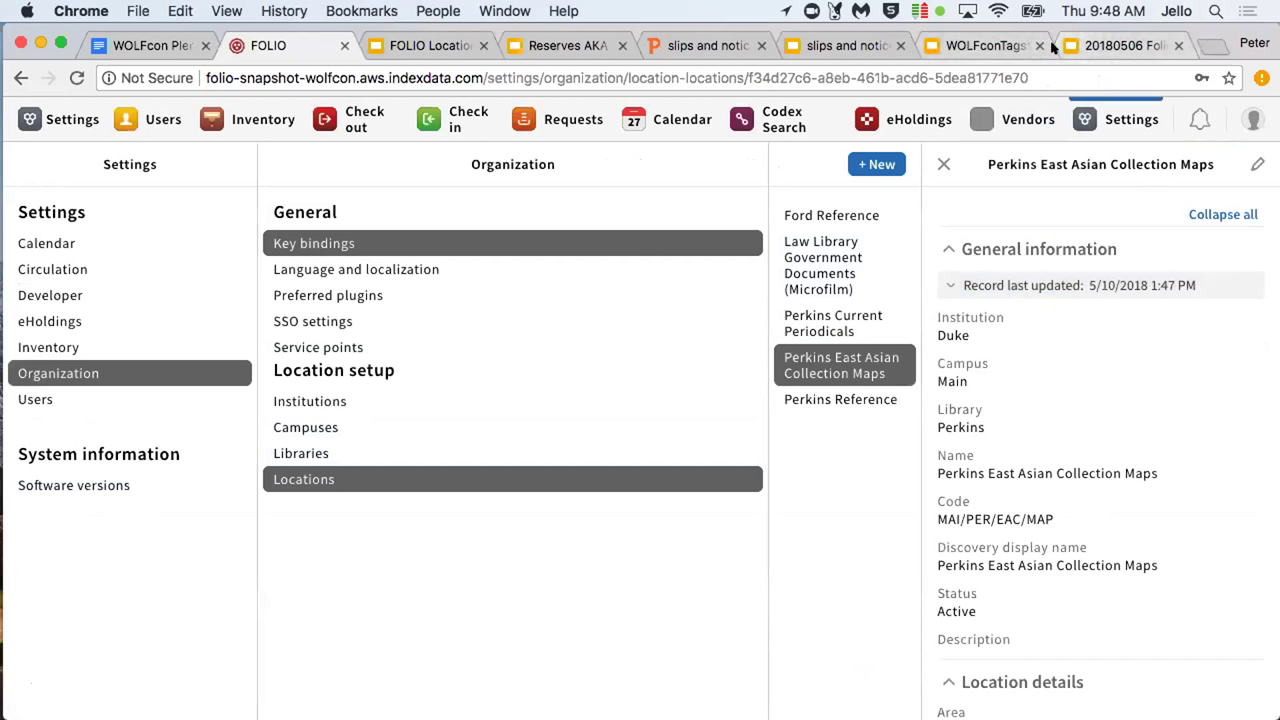
Close the Folio Reporting, WOLFconTagsSlides and slips and notices presentations
click(1092, 47)
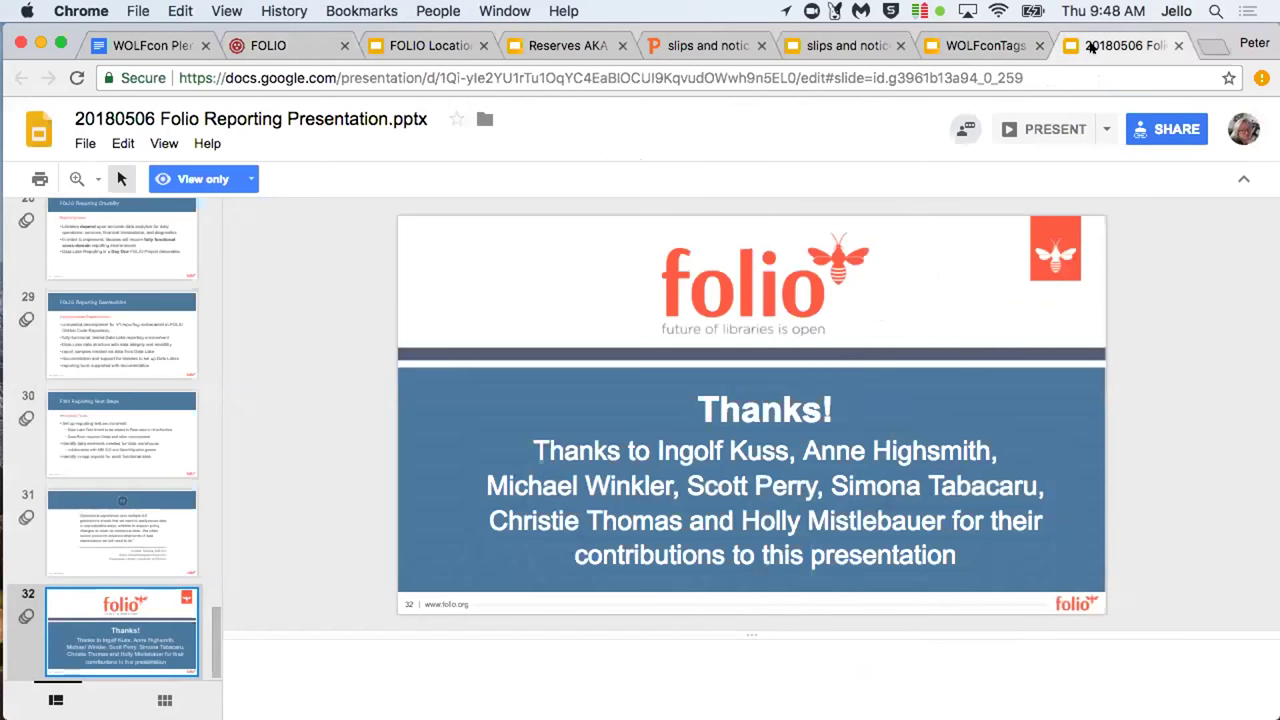
click(1178, 46)
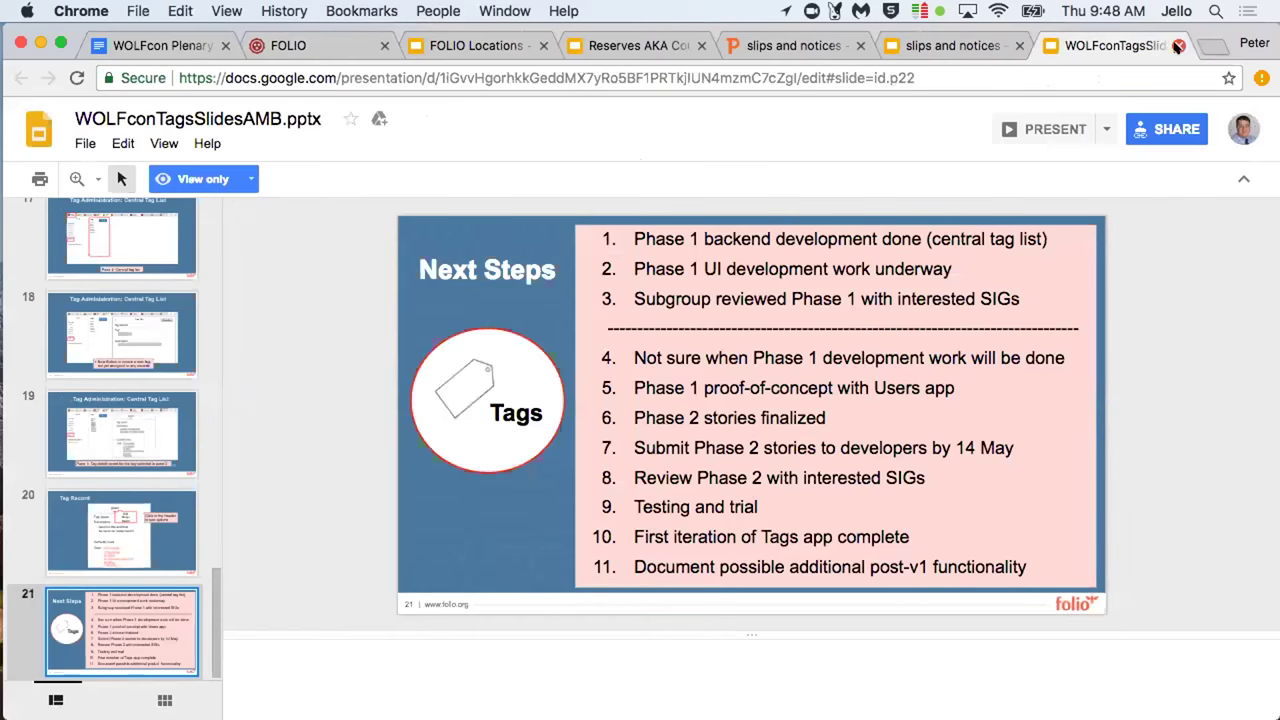
click(1178, 46)
click(1178, 46)
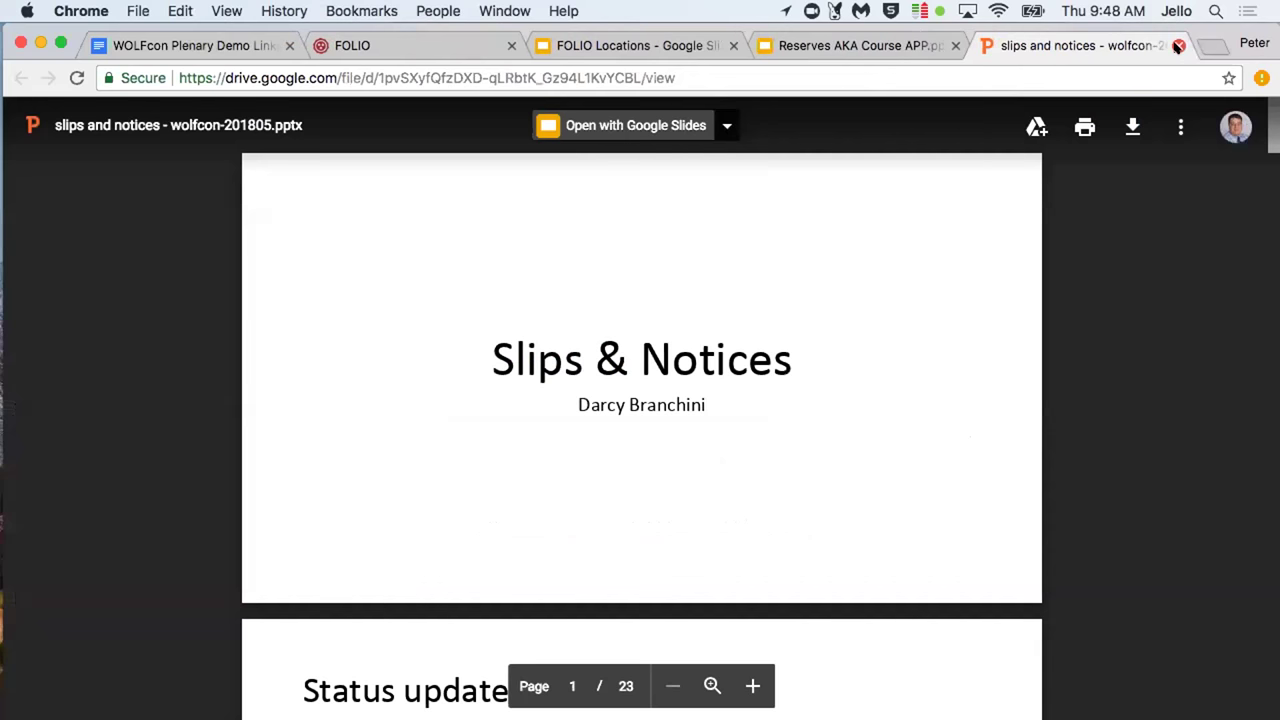
click(1178, 46)
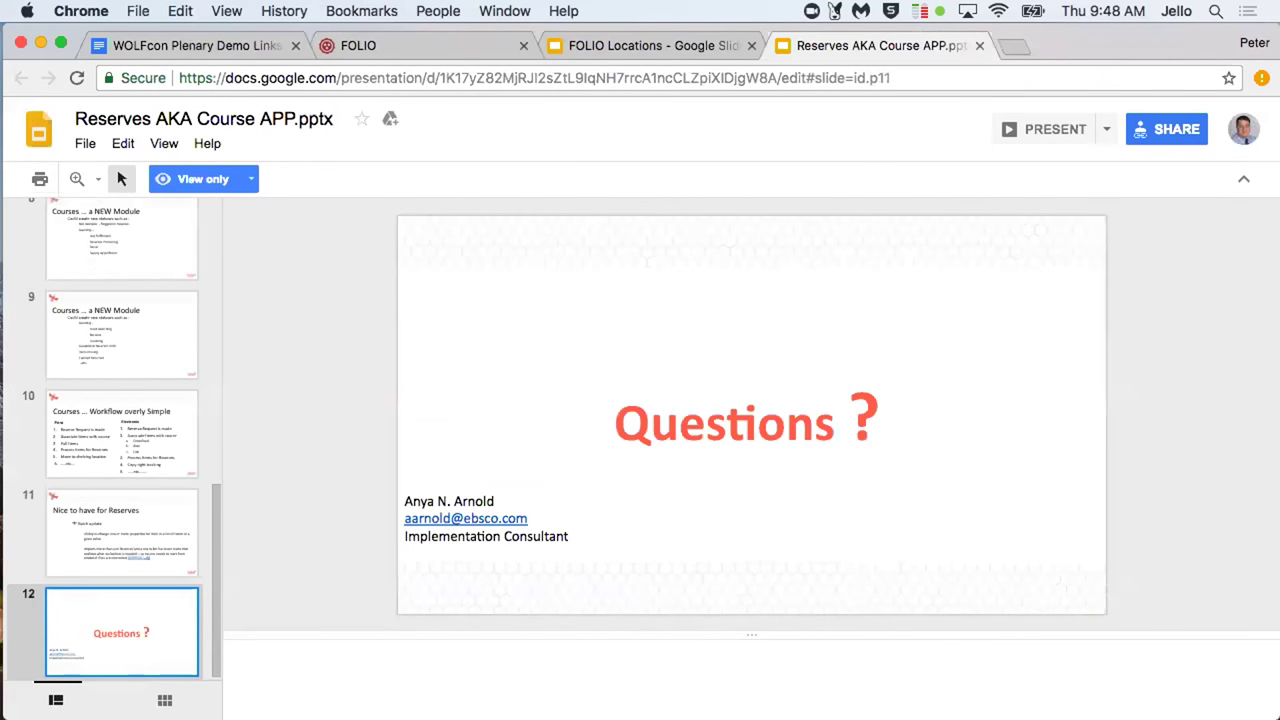
Show slide 9, Permanent and Temporary Locations, in the FOLIO Locations deck
click(637, 42)
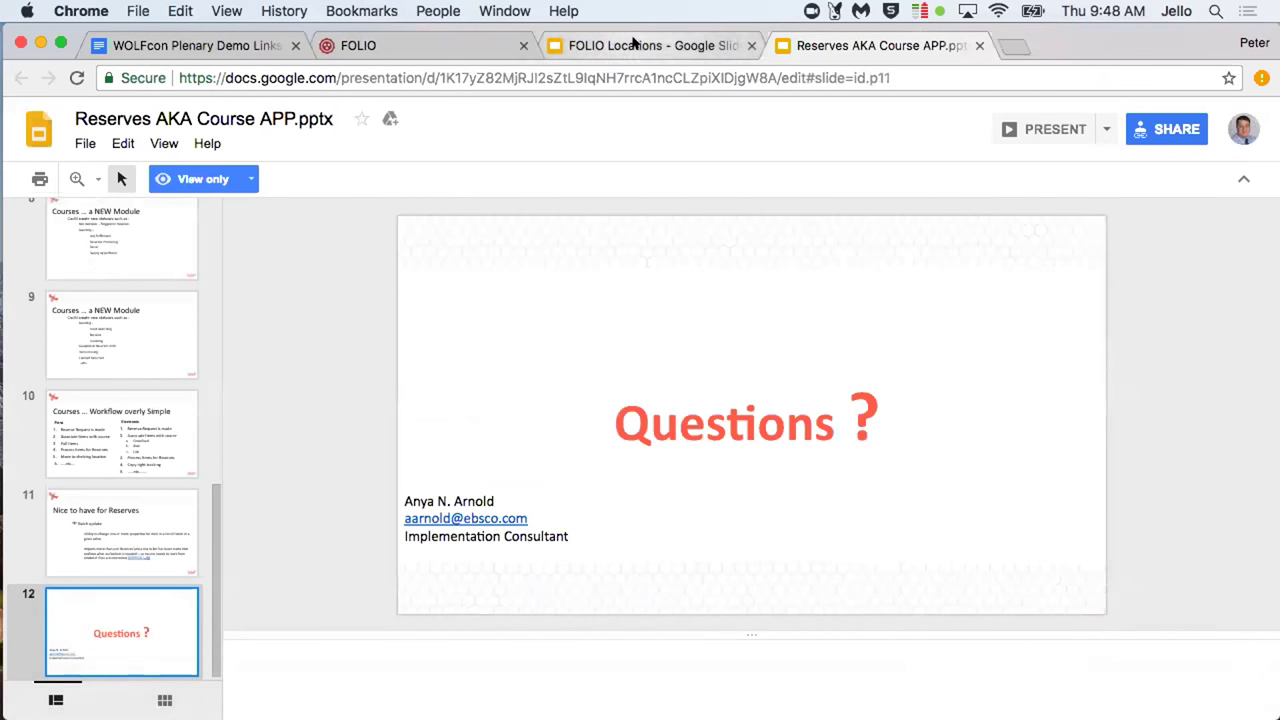
click(117, 640)
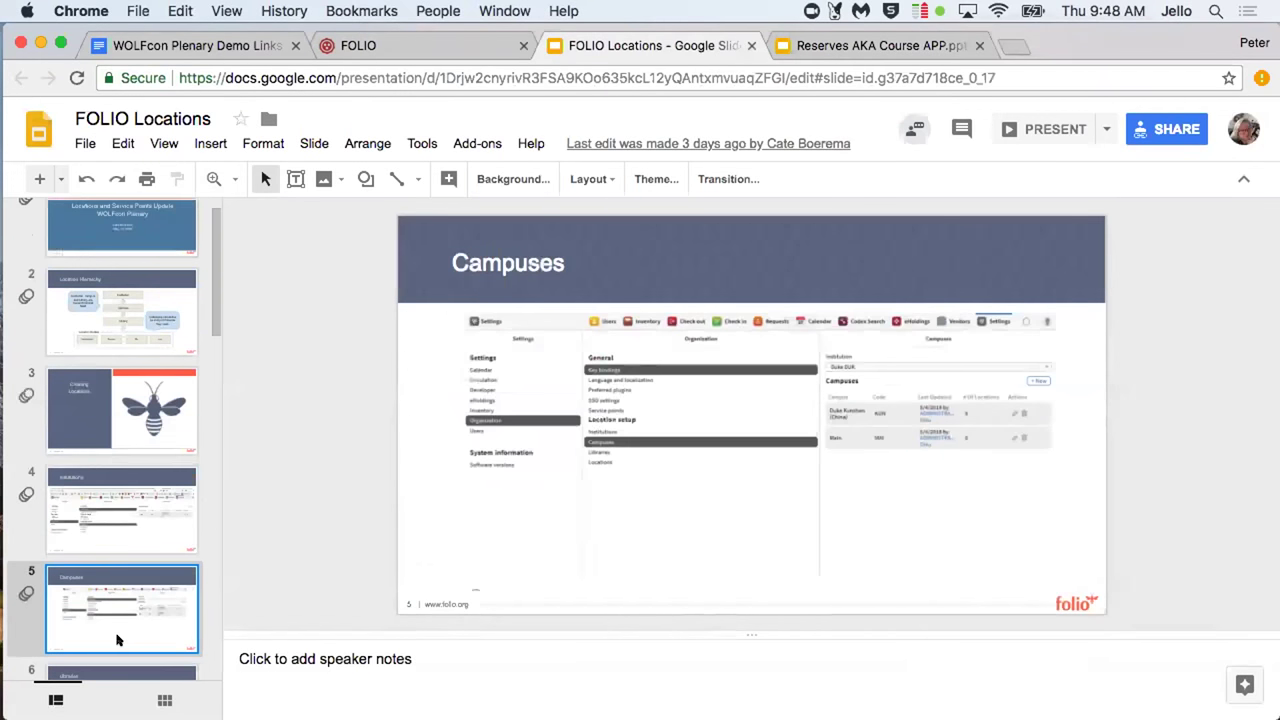
key(Down)
key(Down)
key(Down)
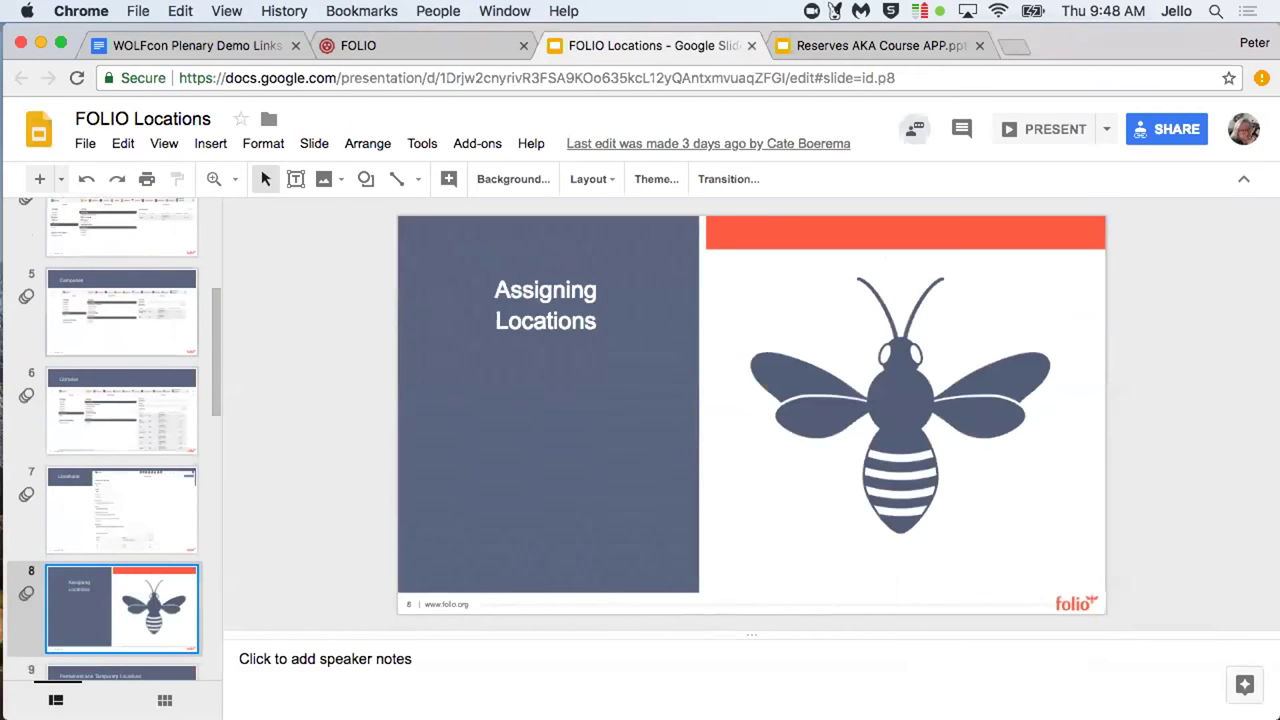
key(Down)
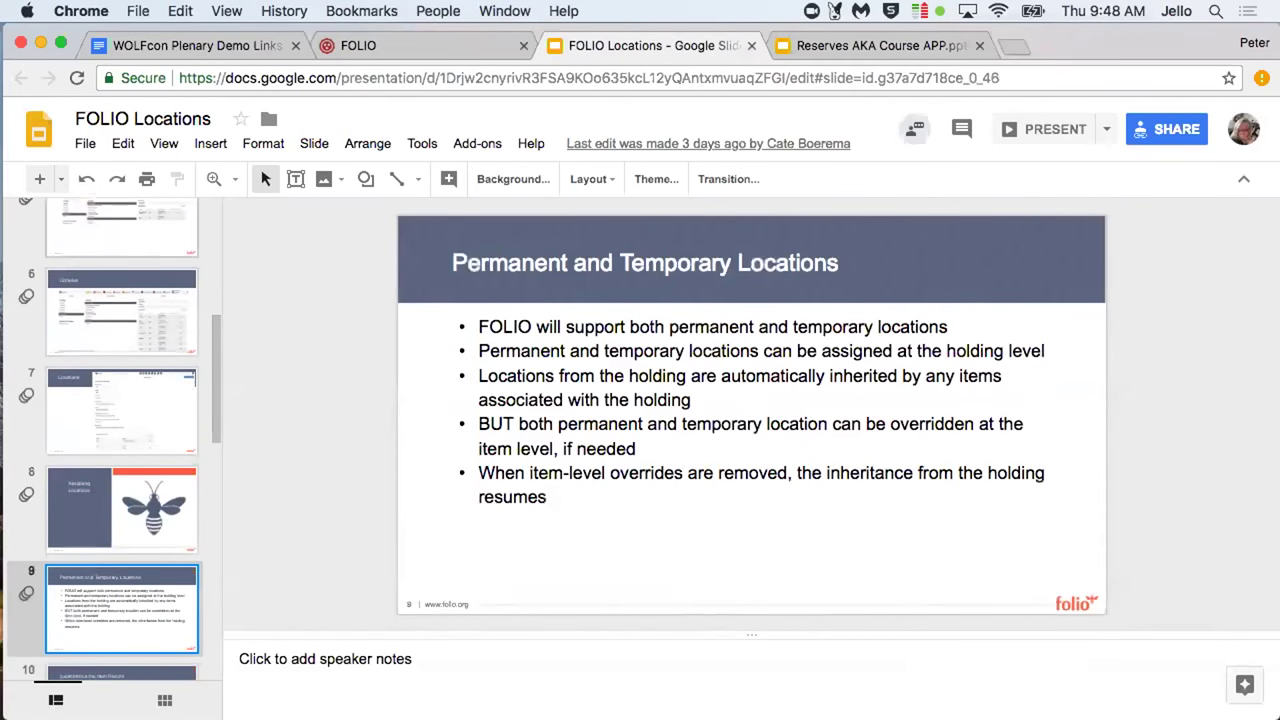